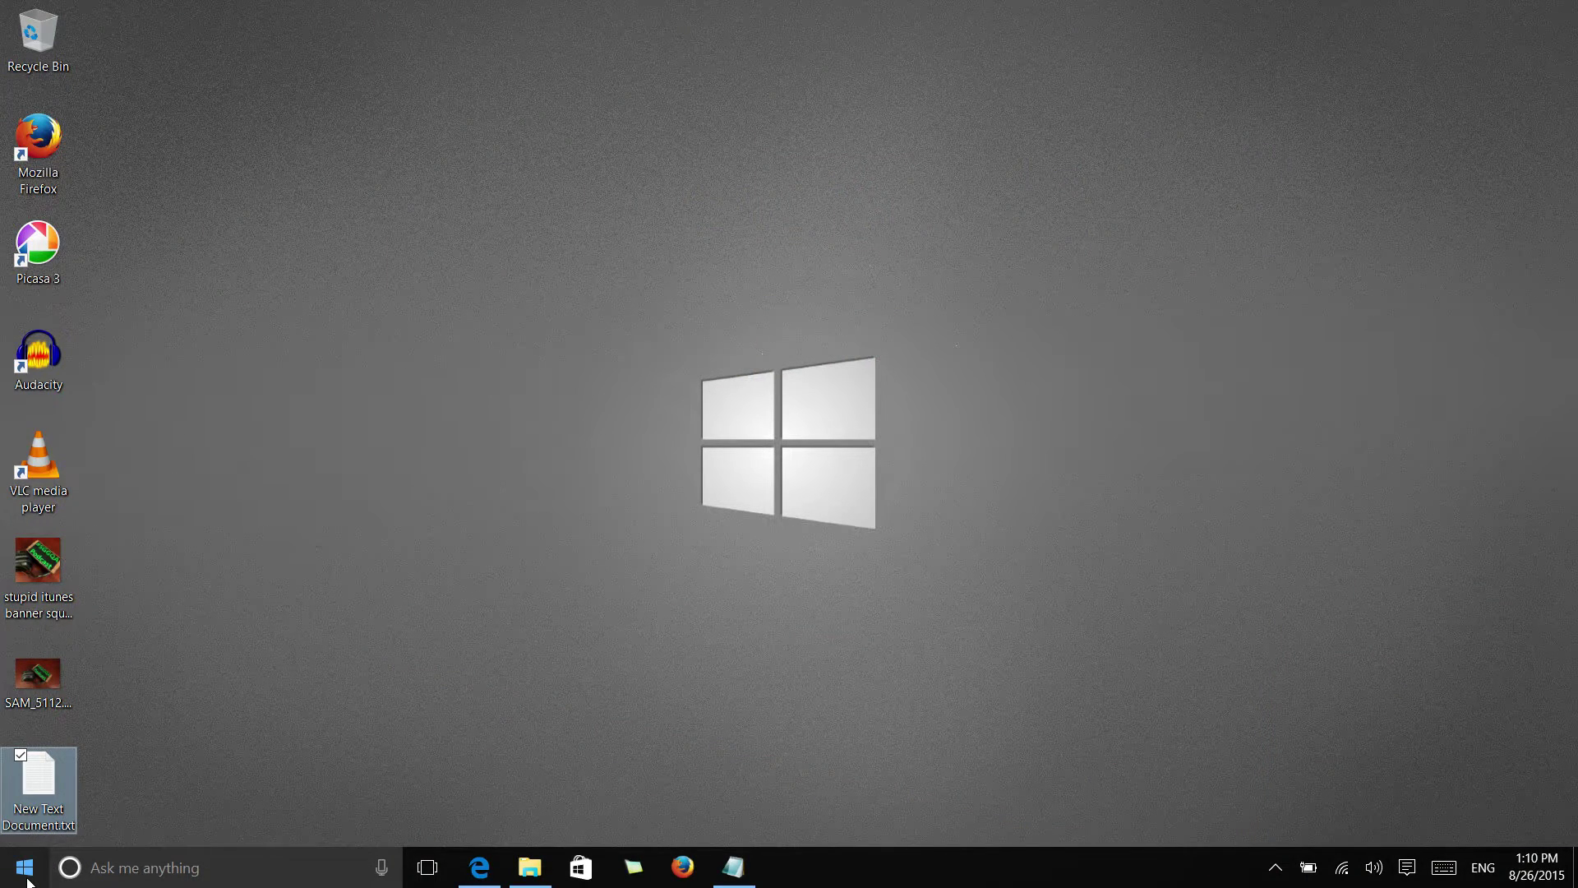
Launch Command Prompt (Admin) from the Start menu and accept the elevation prompt.
right_click(25, 868)
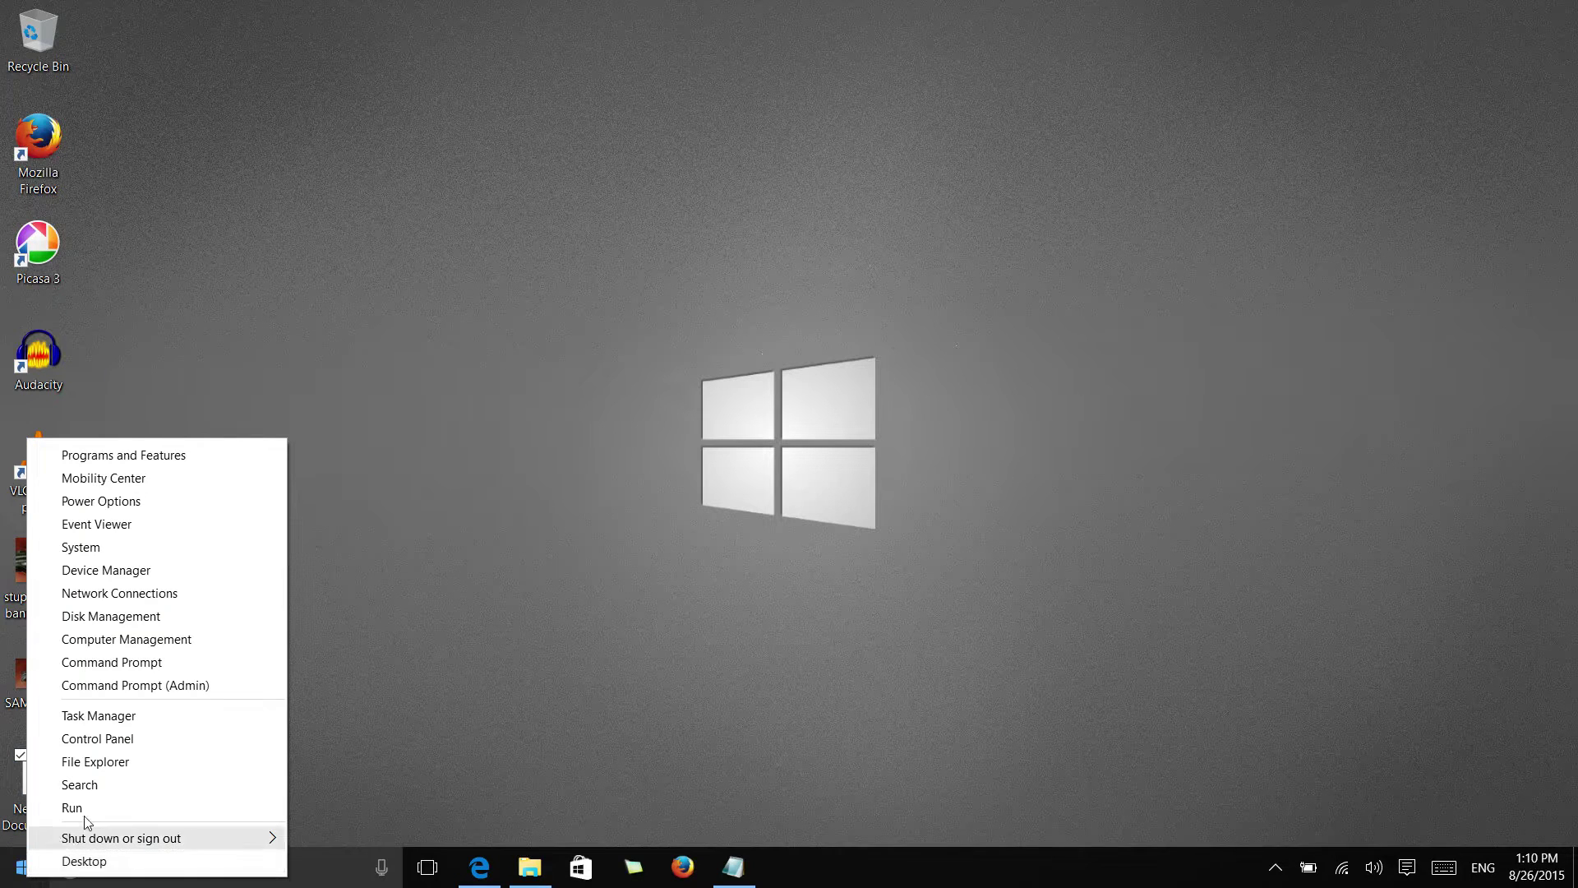
click(192, 688)
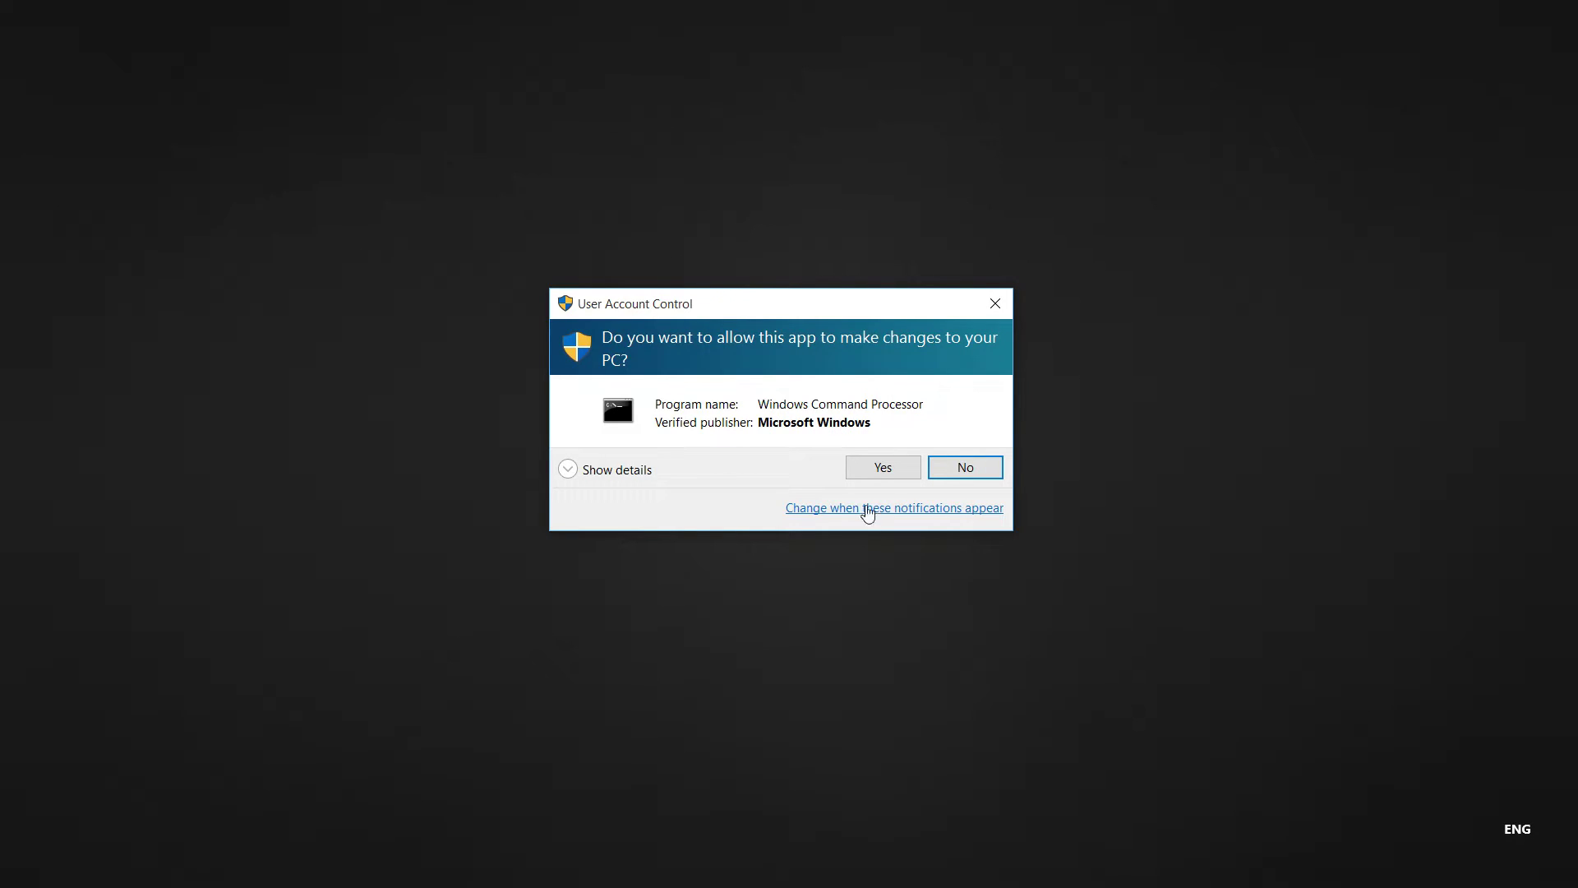
click(883, 467)
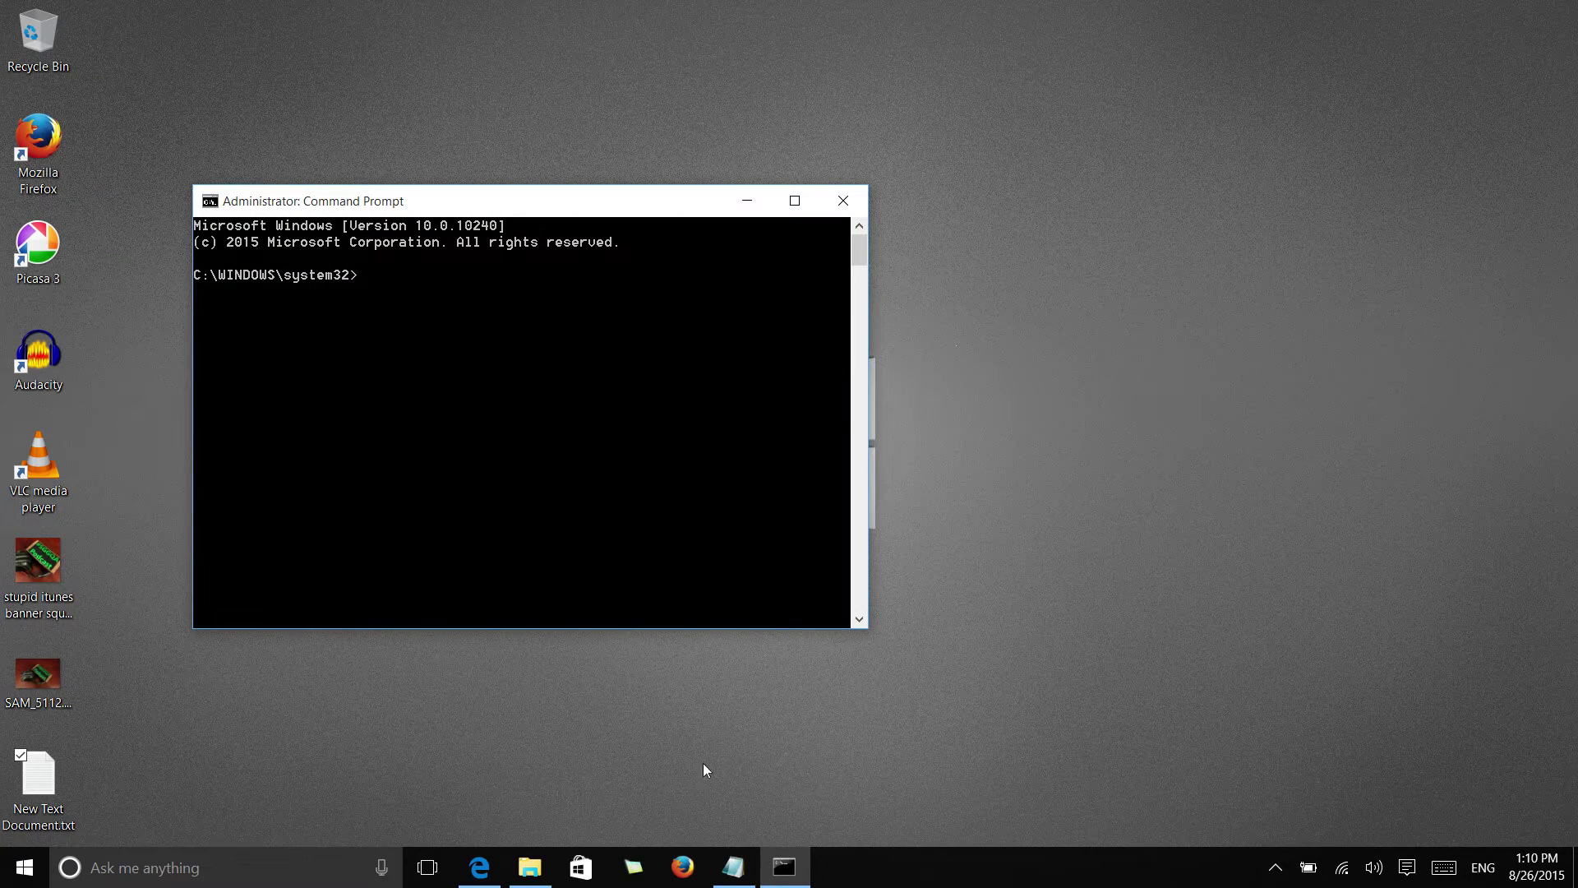
Copy the powercfg battery report command from New Text Document.txt.
click(46, 795)
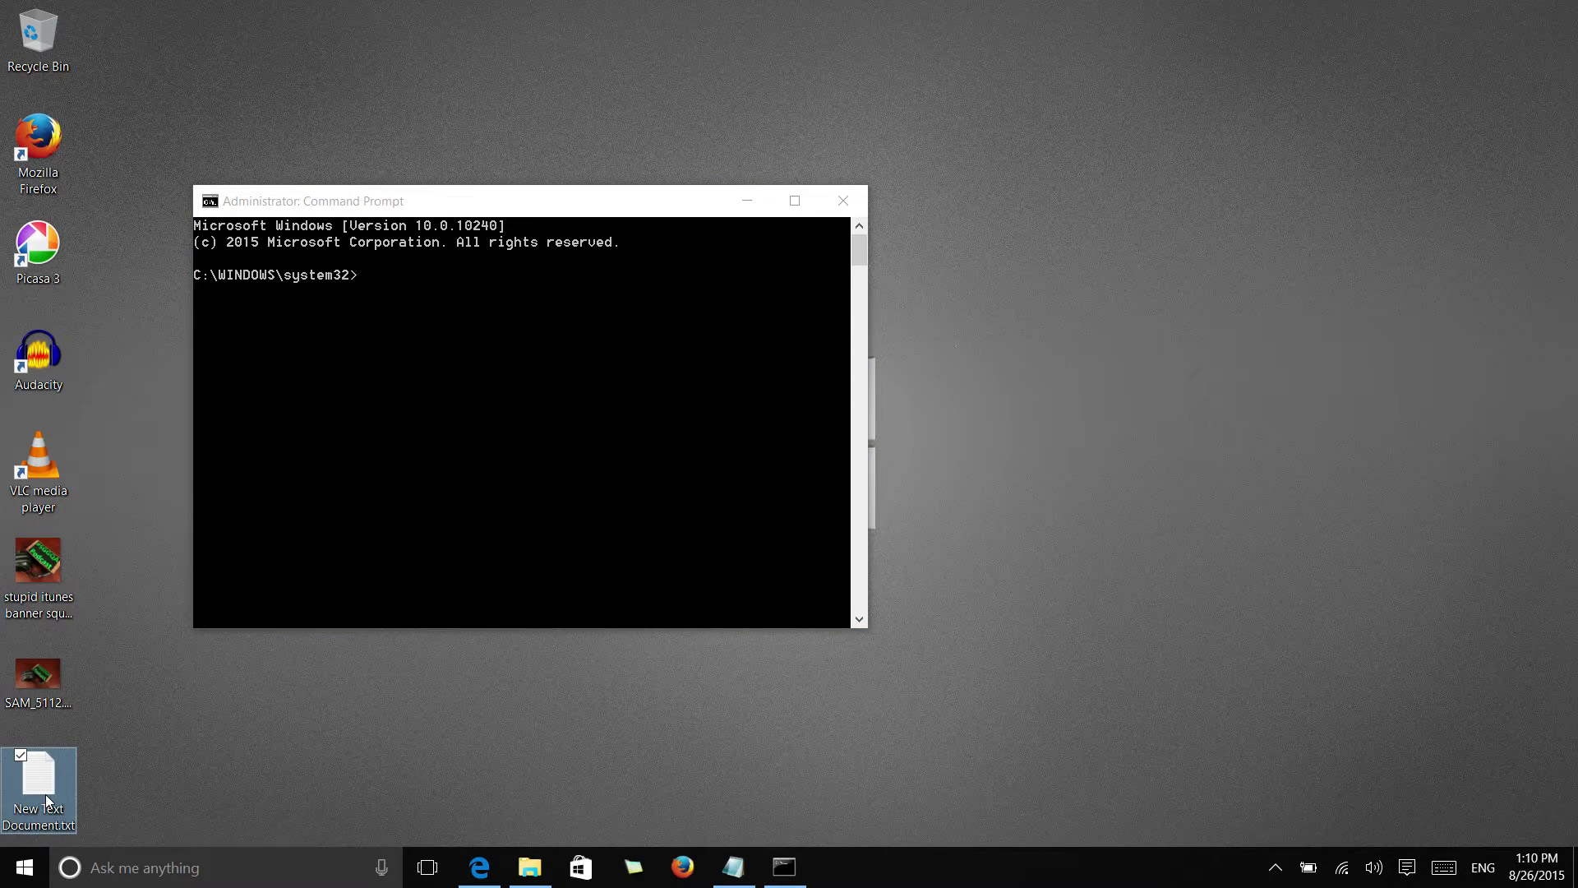
double_click(46, 794)
key(ctrl+a)
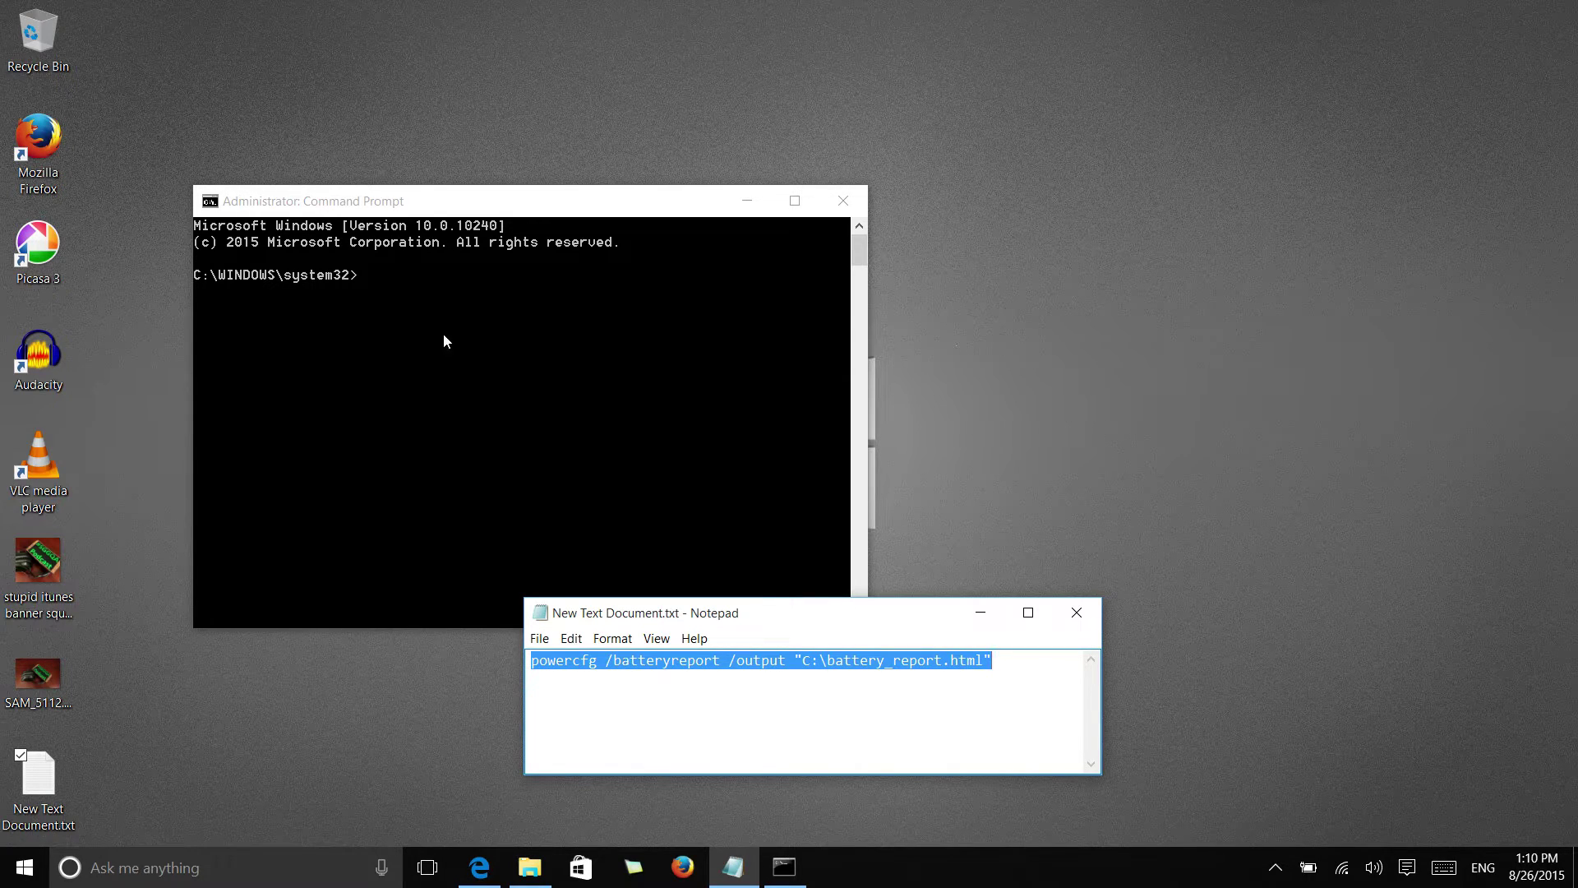
right_click(631, 660)
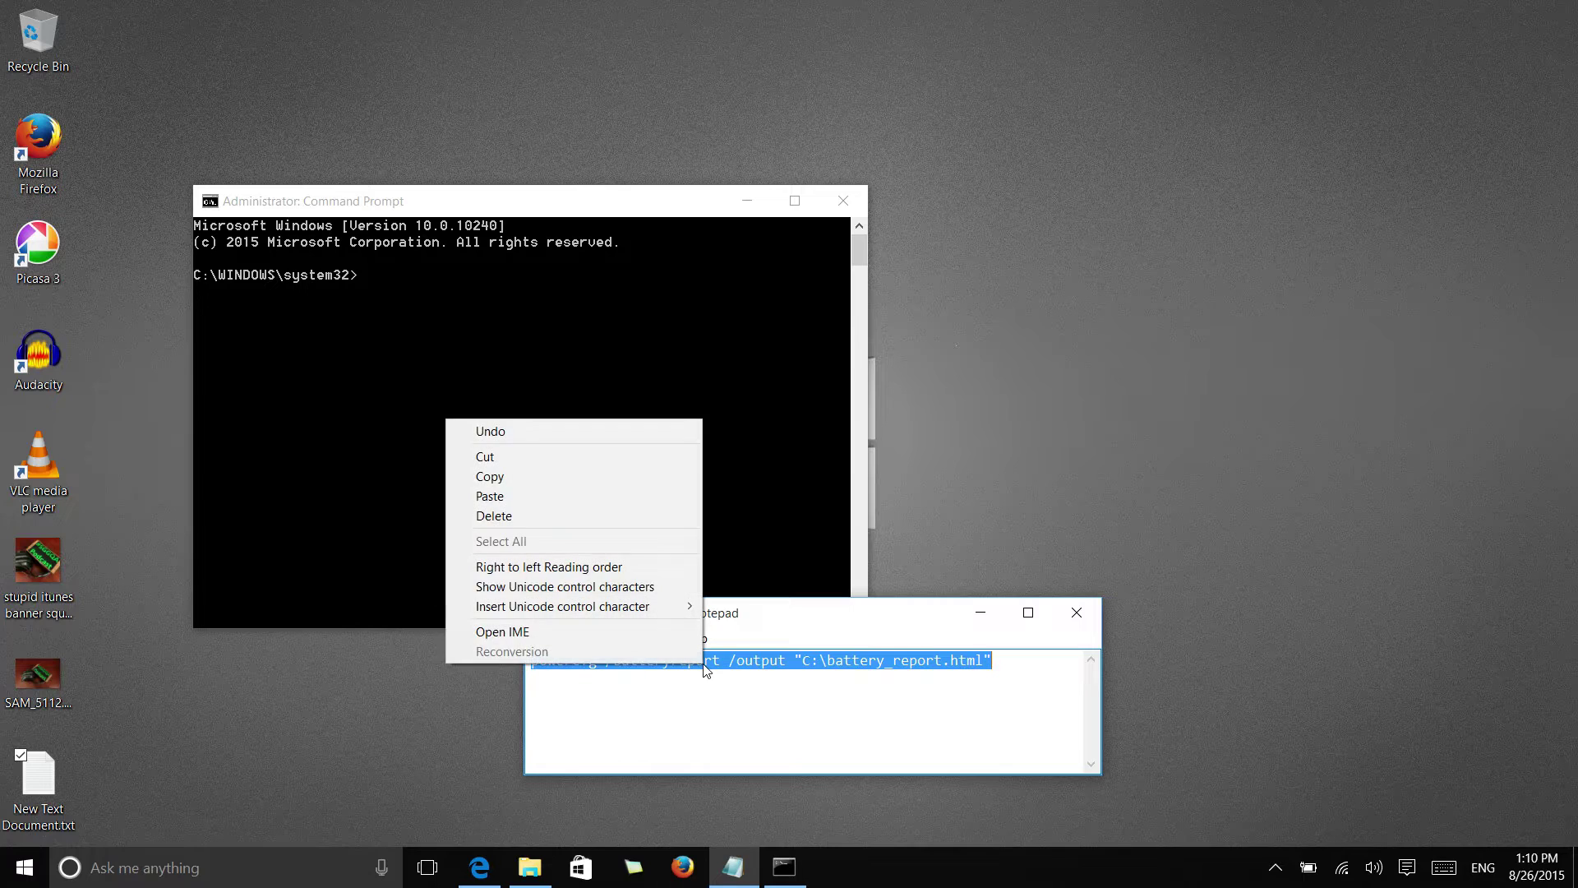
click(505, 479)
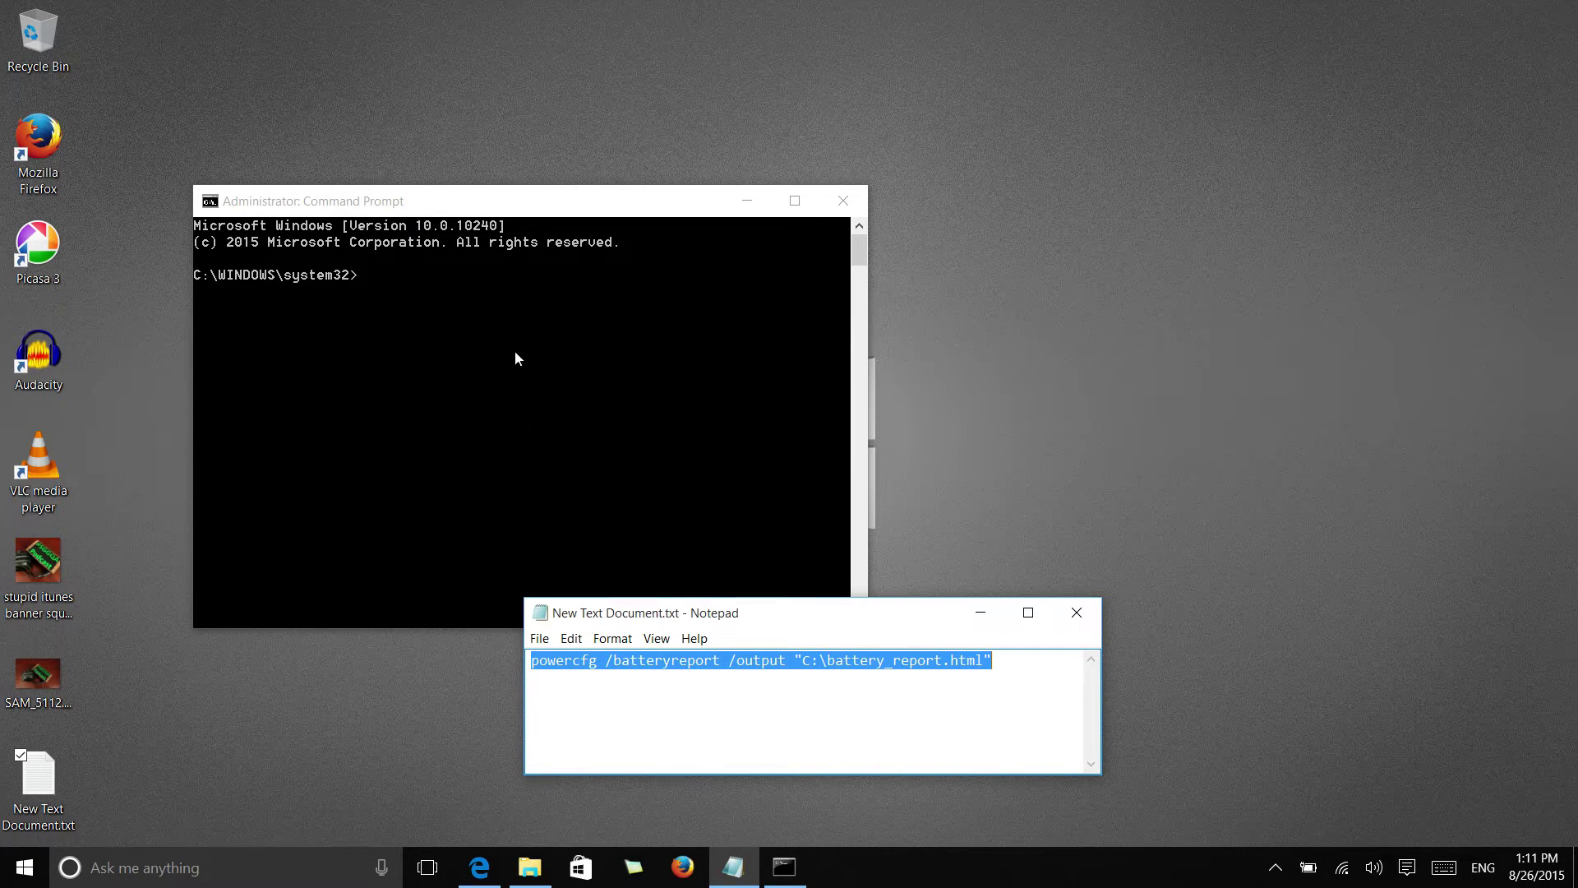
Paste and run the powercfg command, saving the report to C:\battery_report.html.
click(456, 210)
right_click(369, 277)
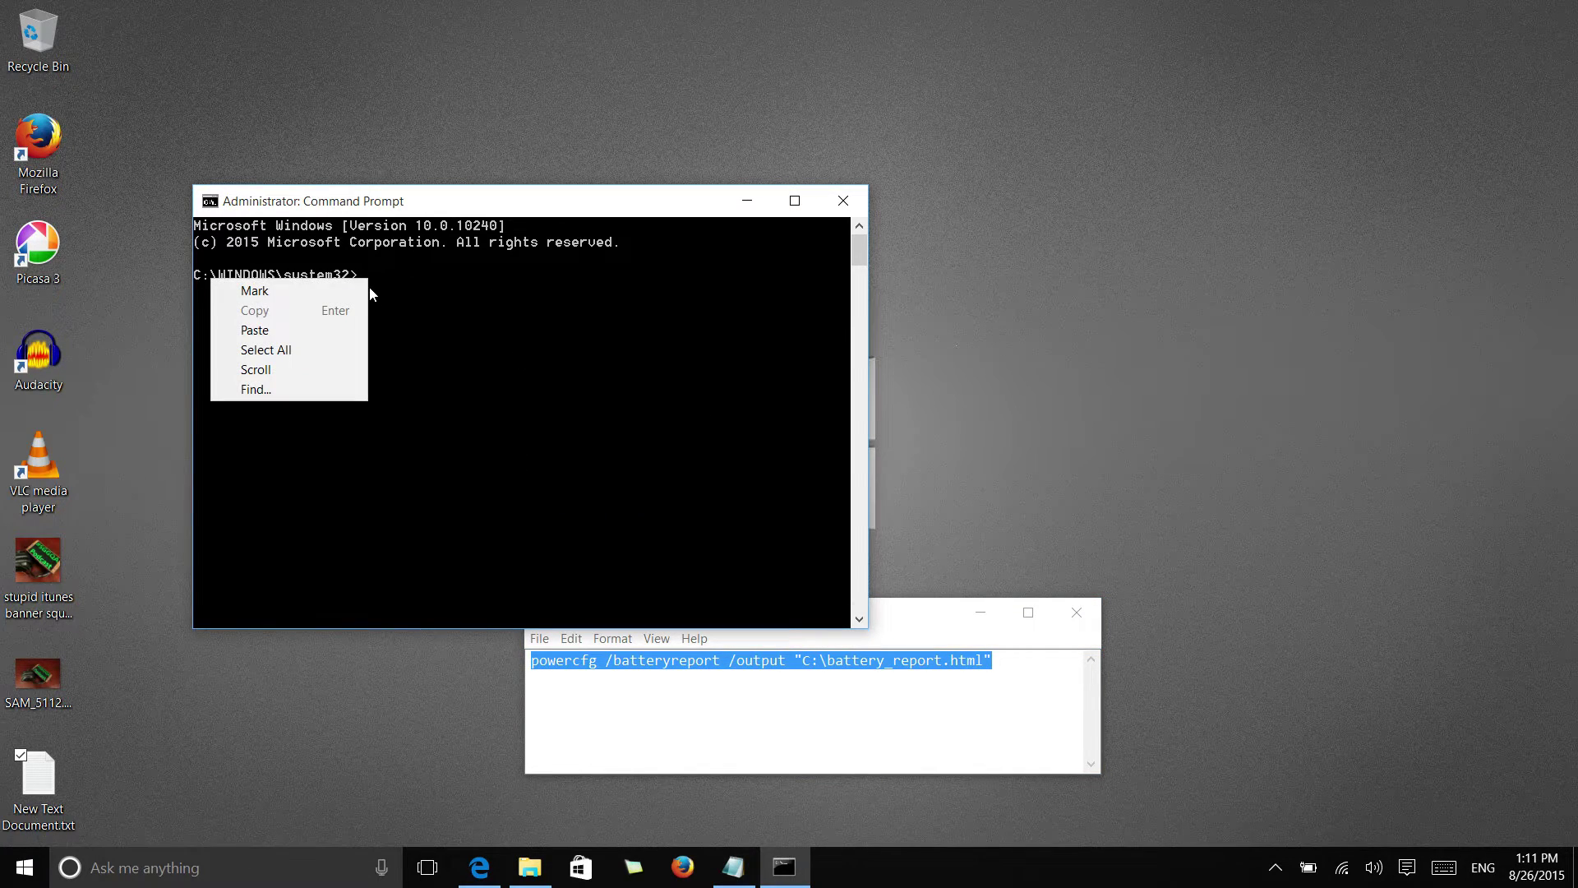
click(314, 332)
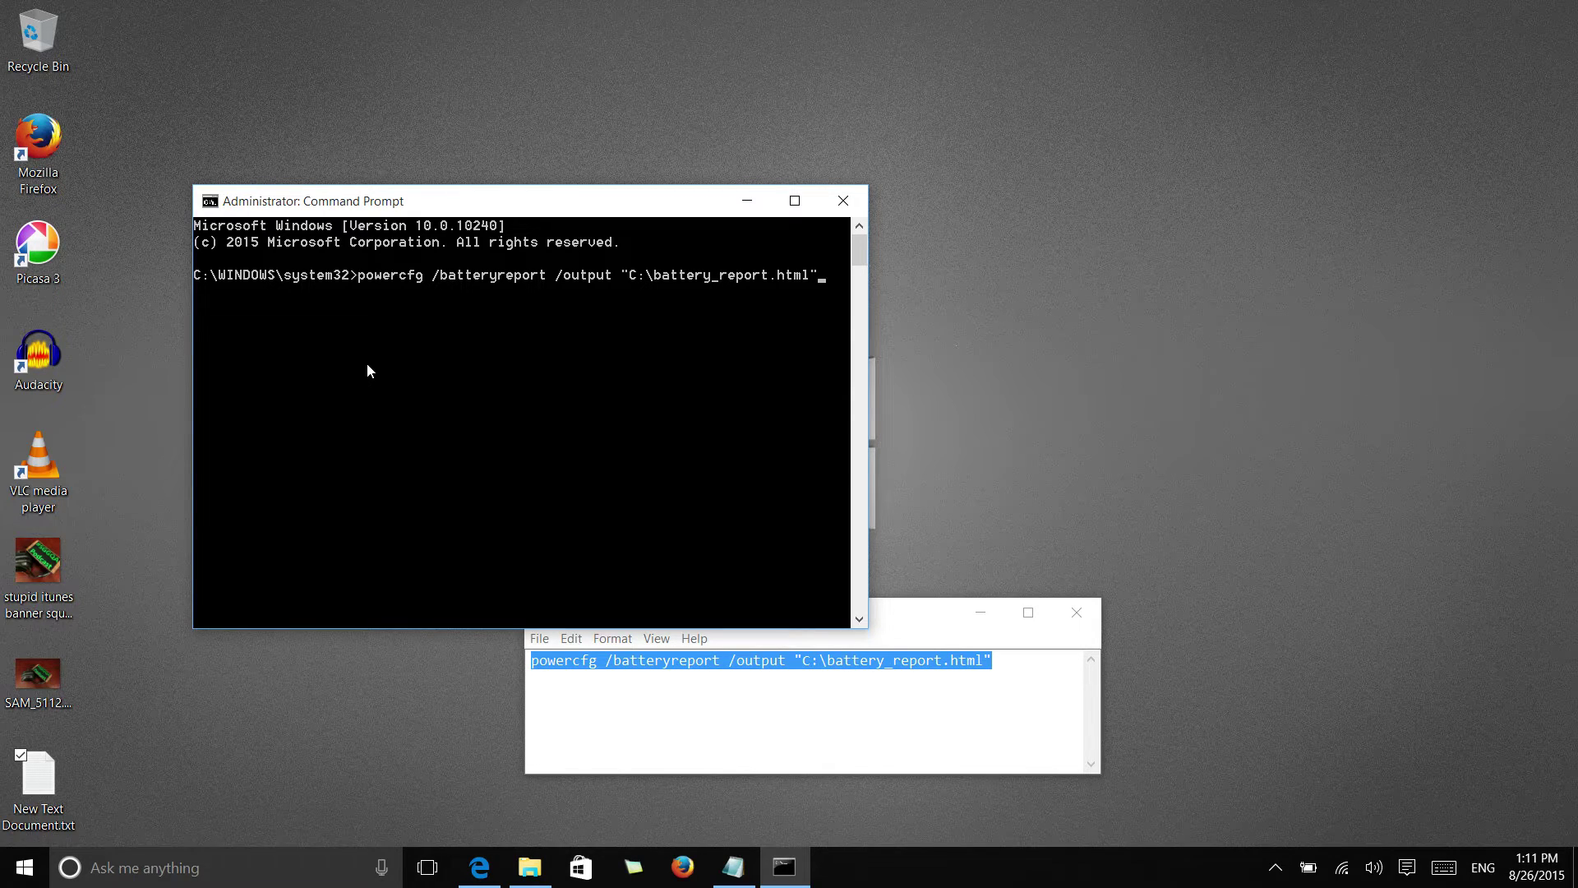
key(Return)
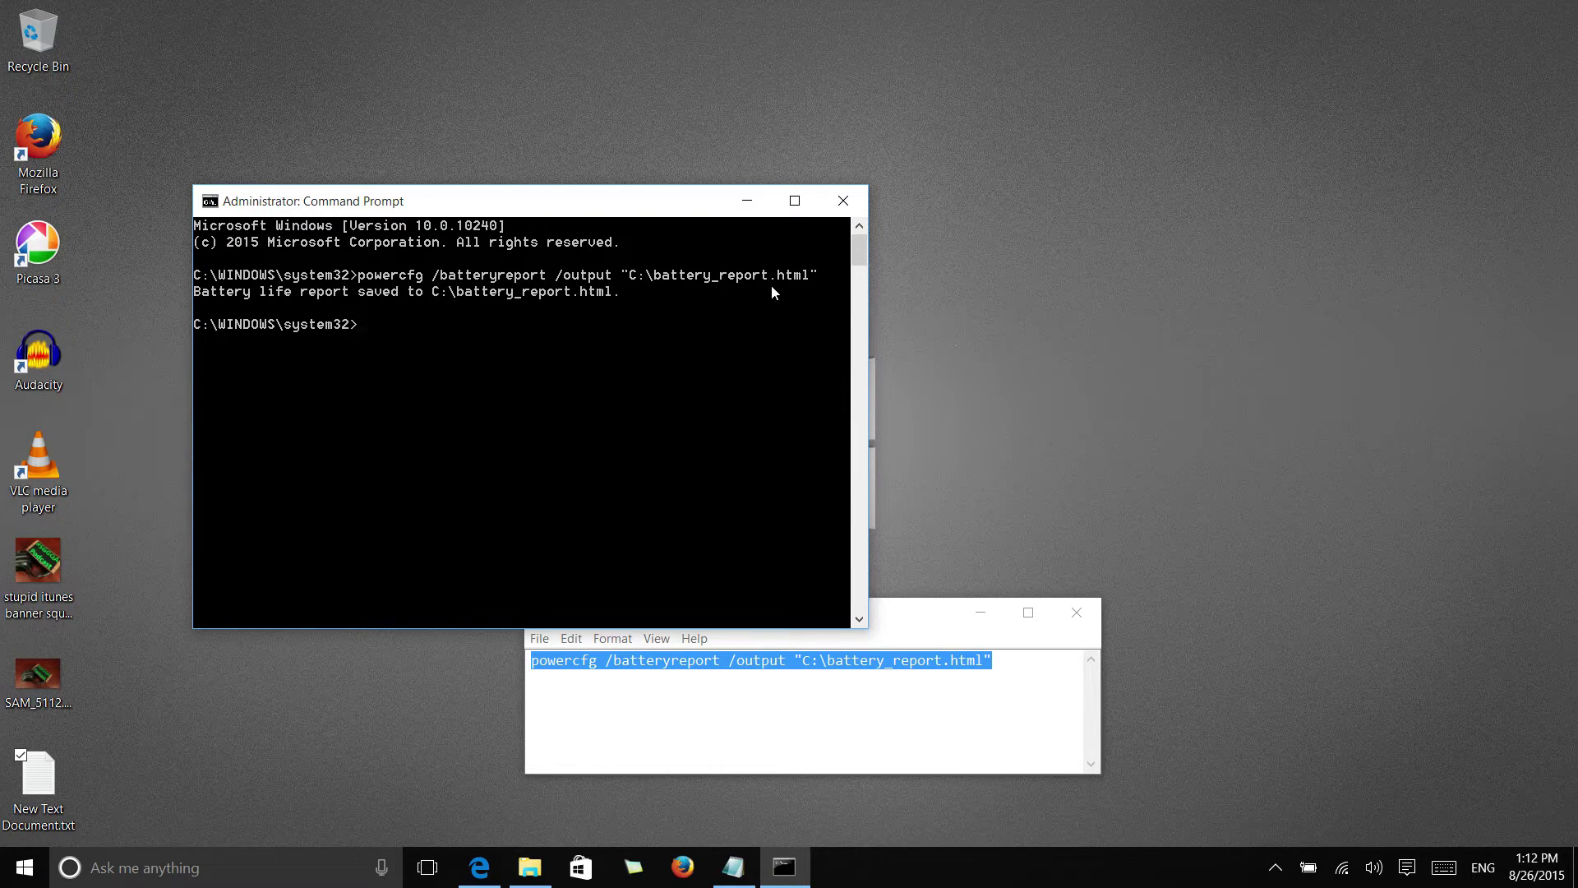
click(531, 869)
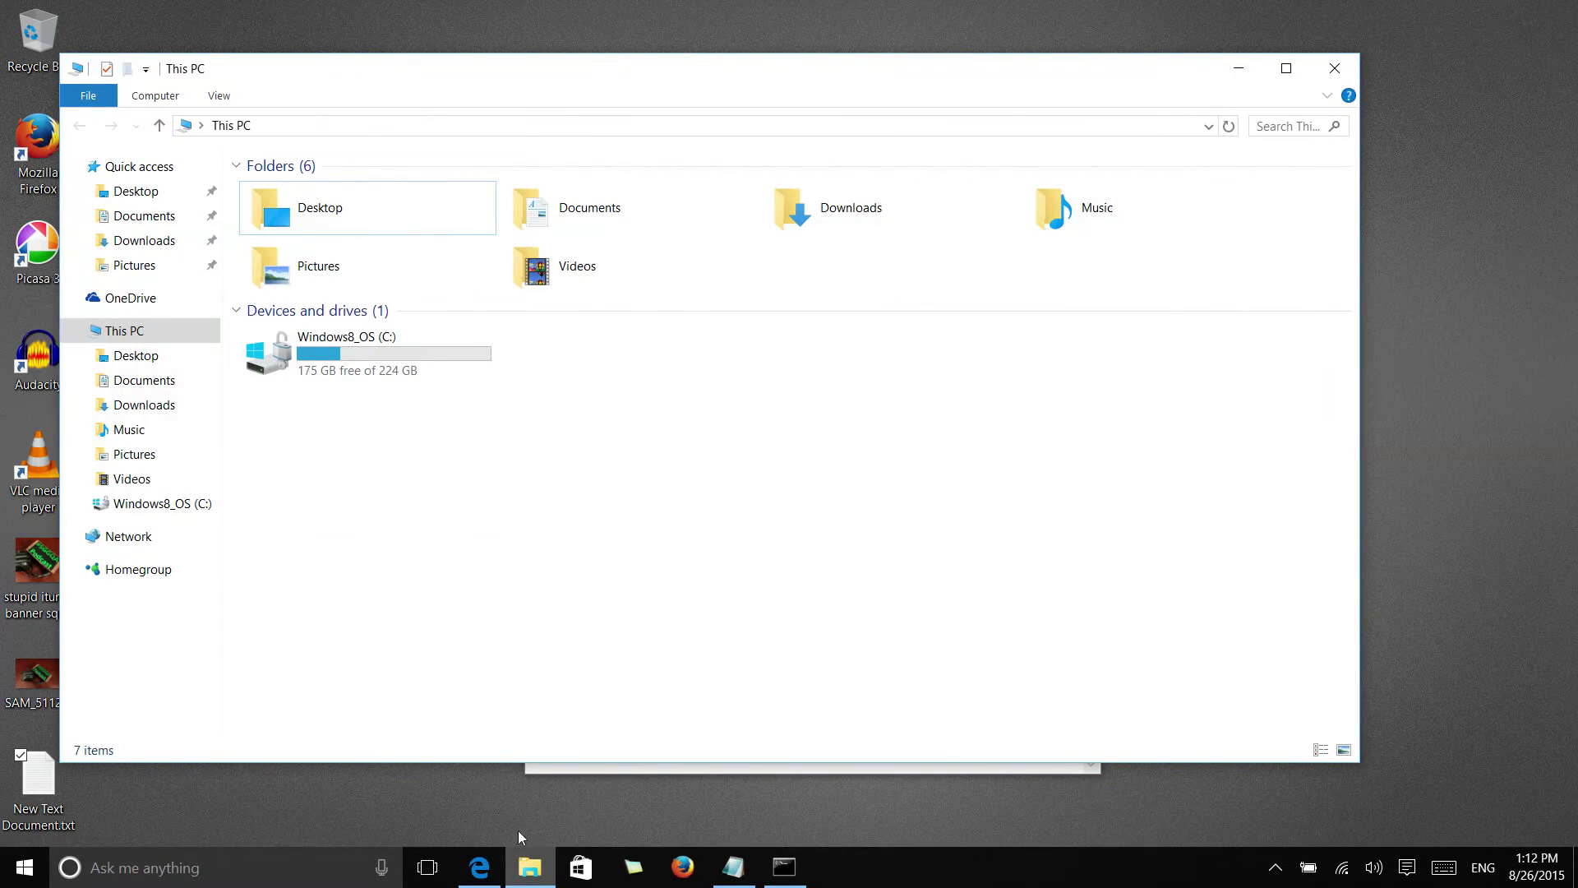
Open battery_report.html on the Windows8_OS (C:) drive in Microsoft Edge.
double_click(352, 367)
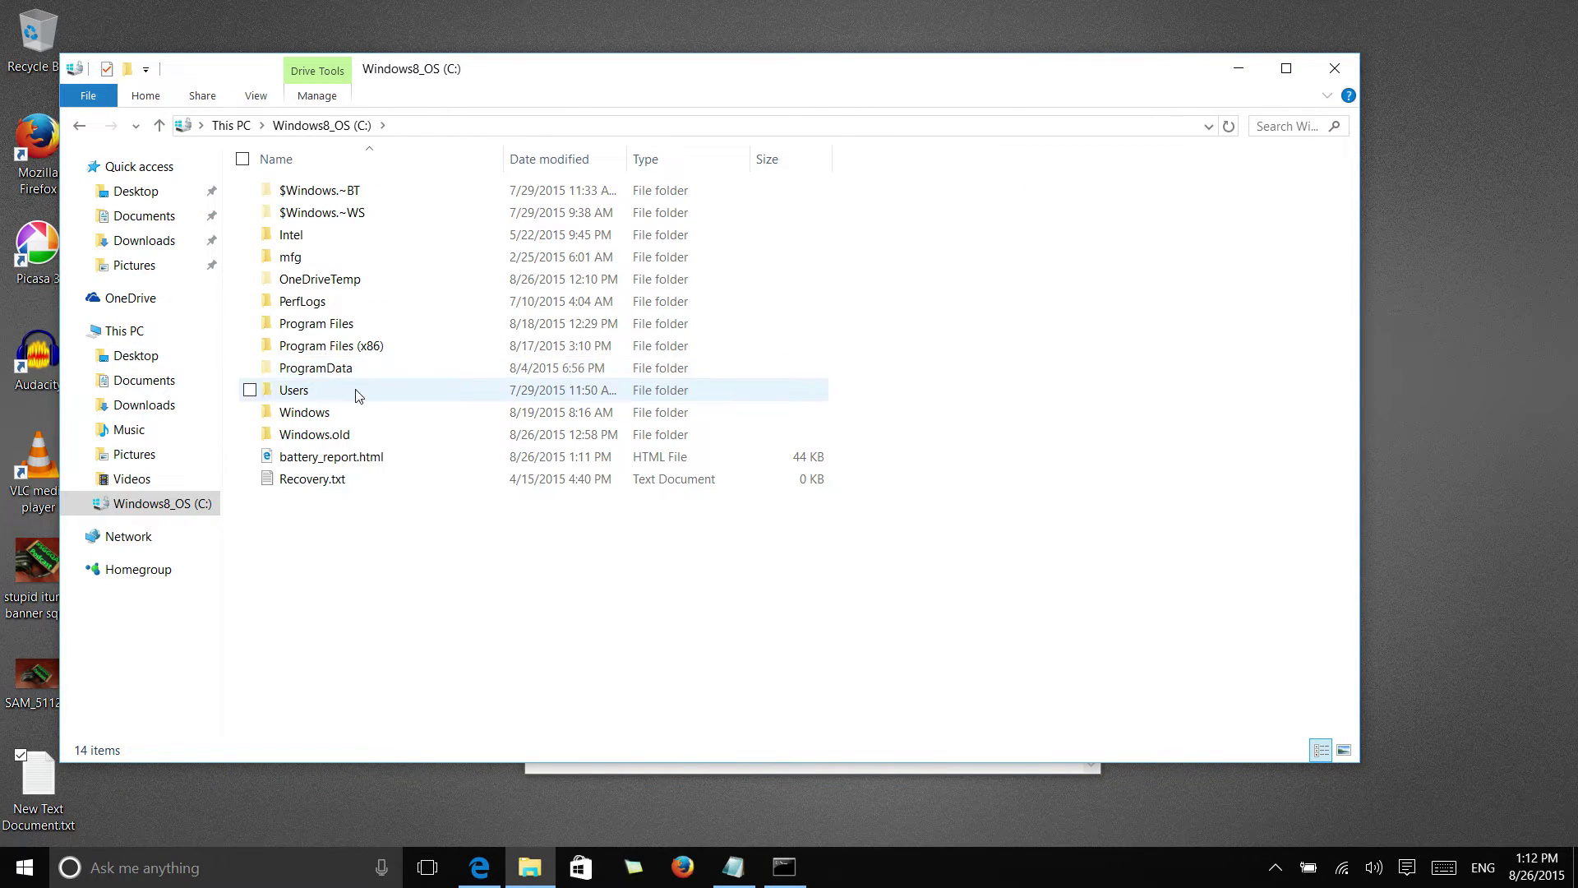
double_click(349, 464)
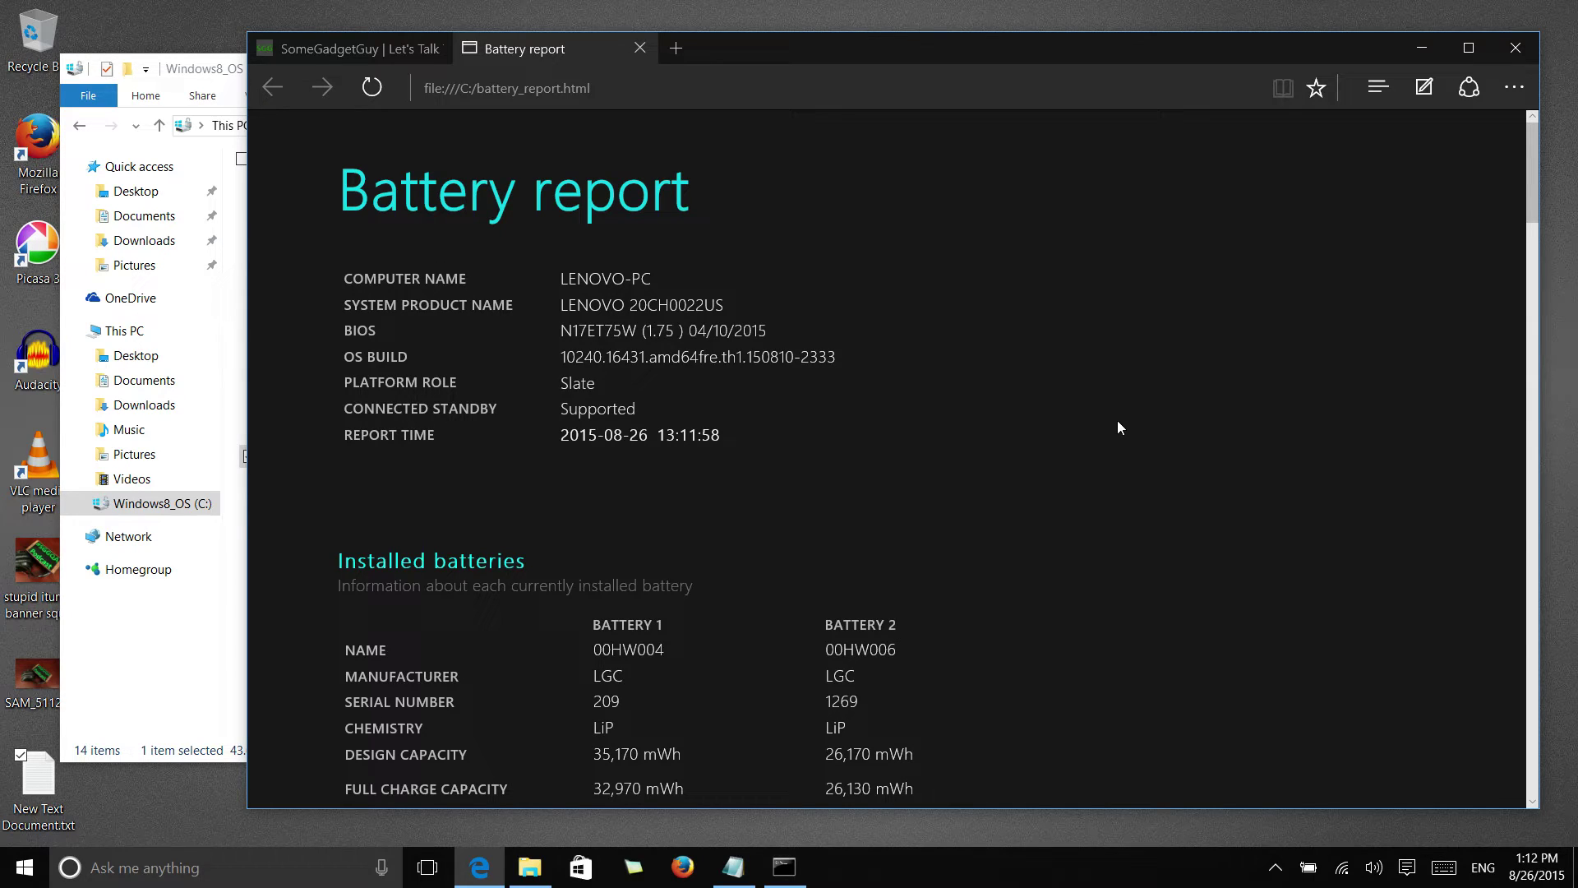
scroll(1118, 420, down, 2)
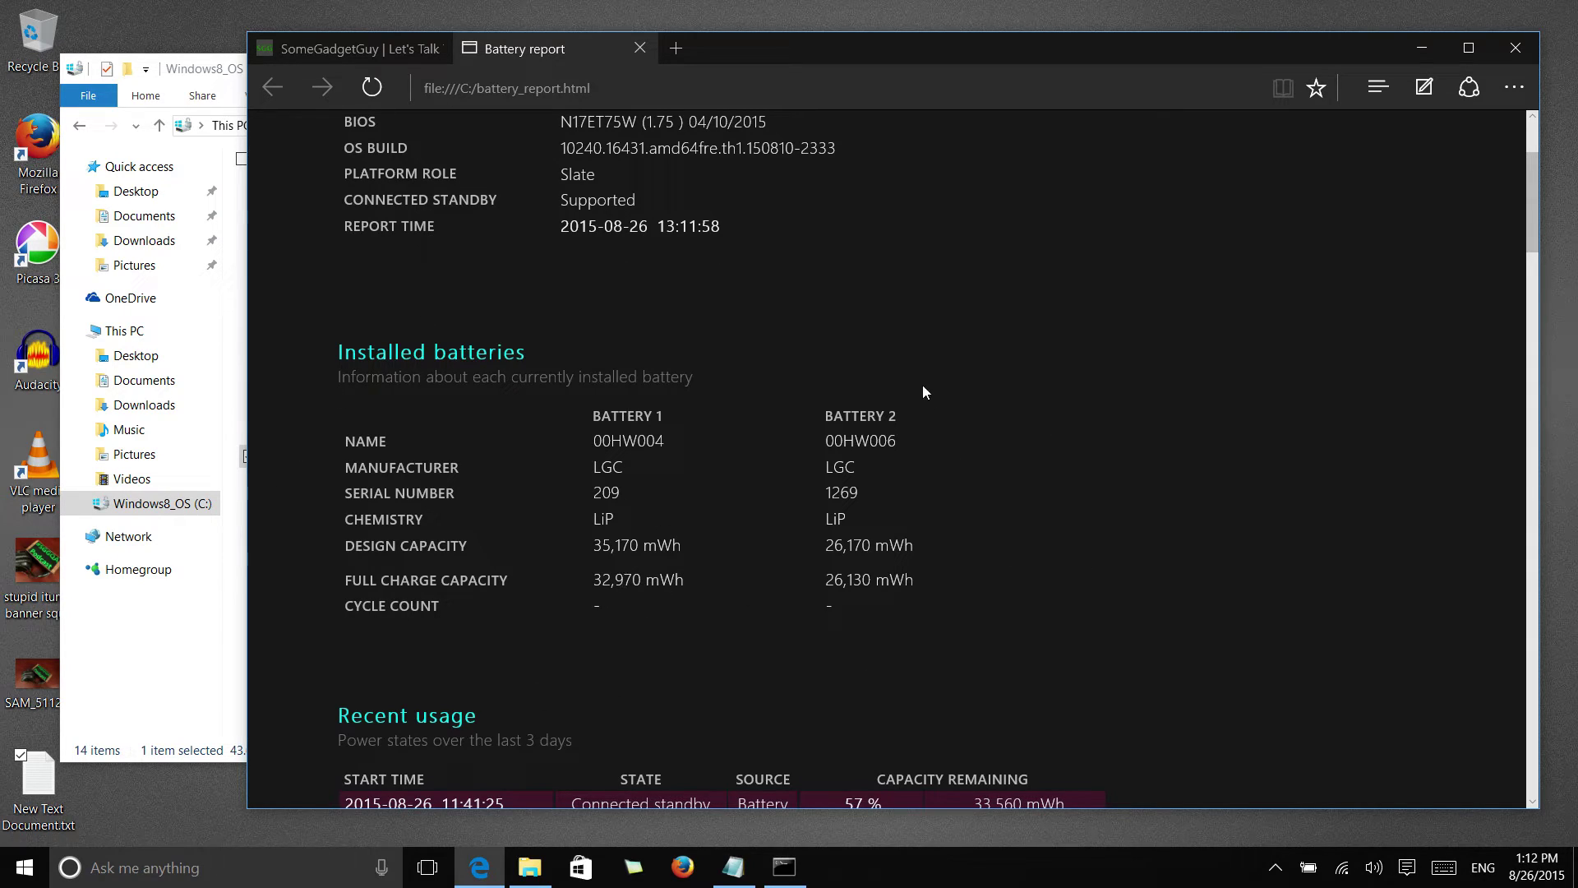
scroll(1076, 484, down, 2)
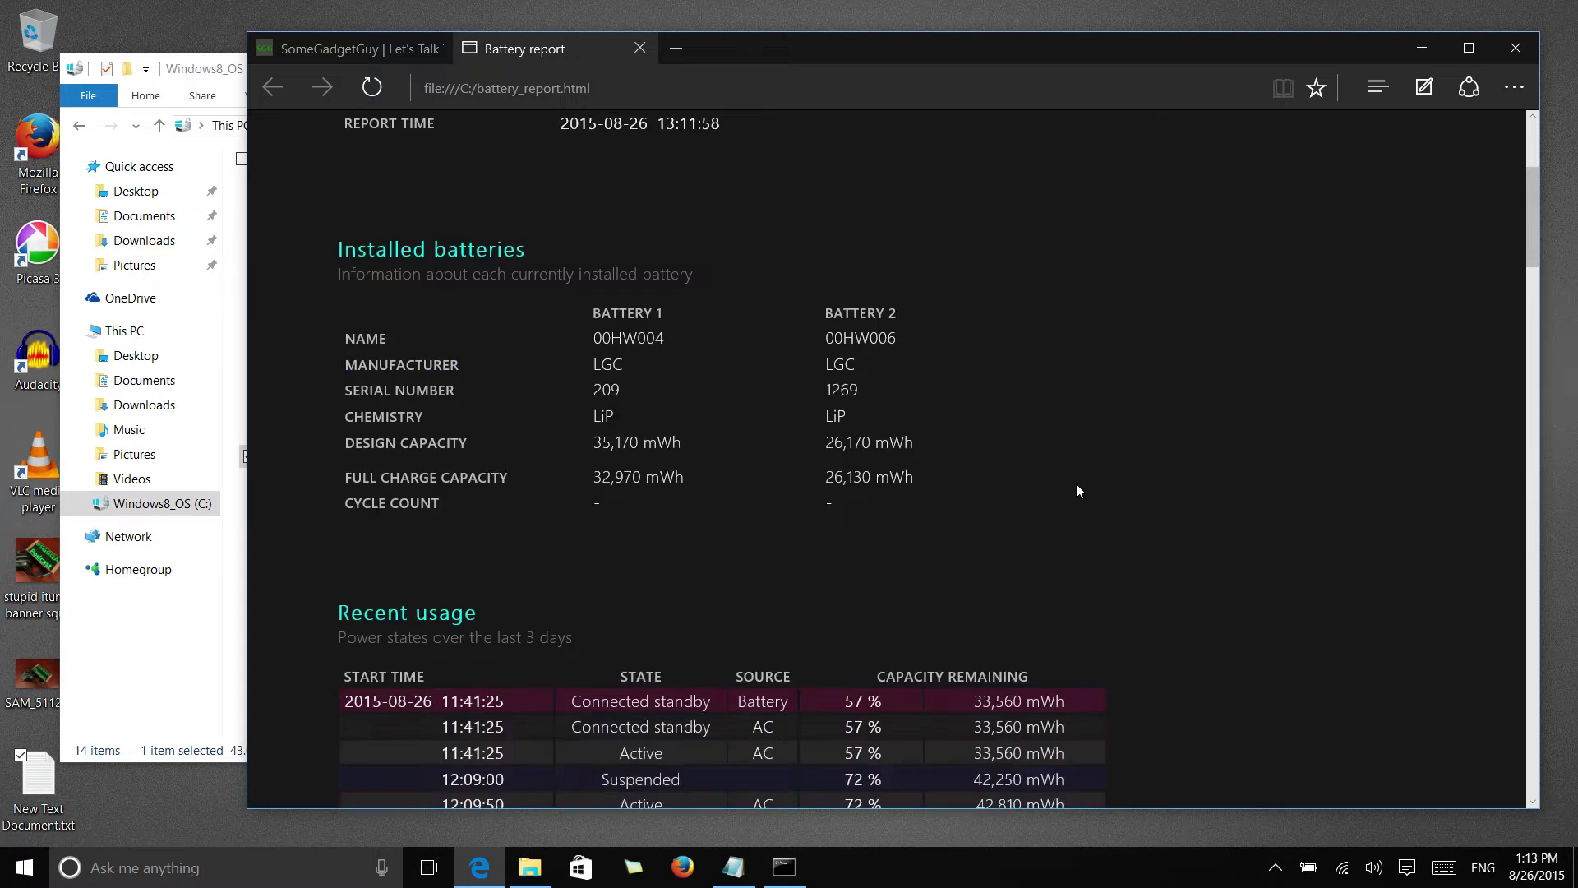
scroll(1088, 485, down, 2)
scroll(1162, 490, down, 1)
scroll(1162, 490, down, 1)
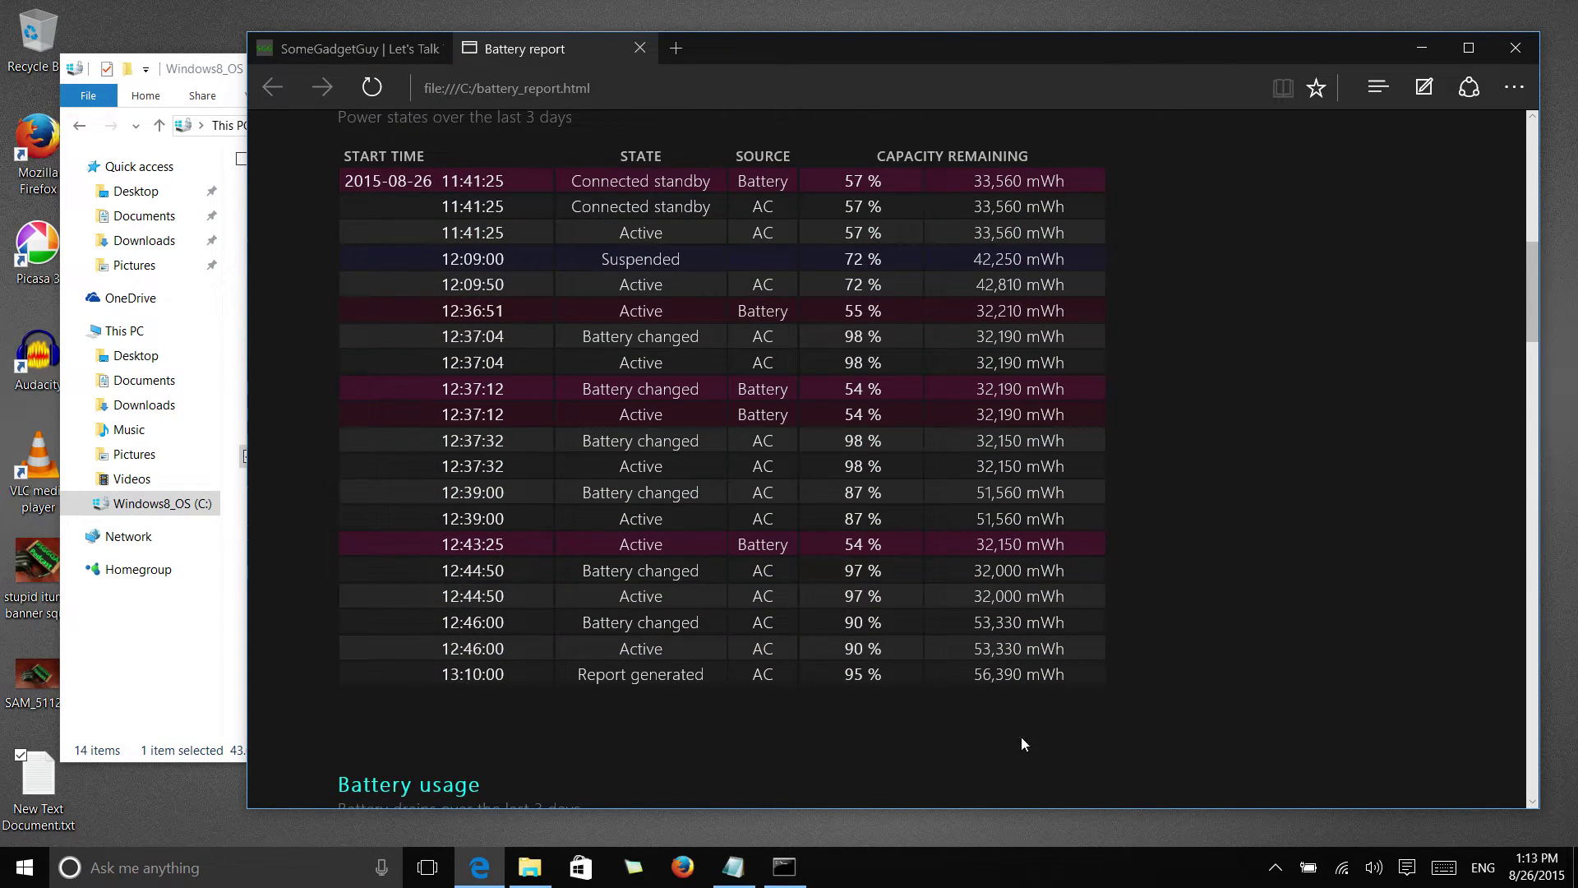
scroll(1021, 743, down, 5)
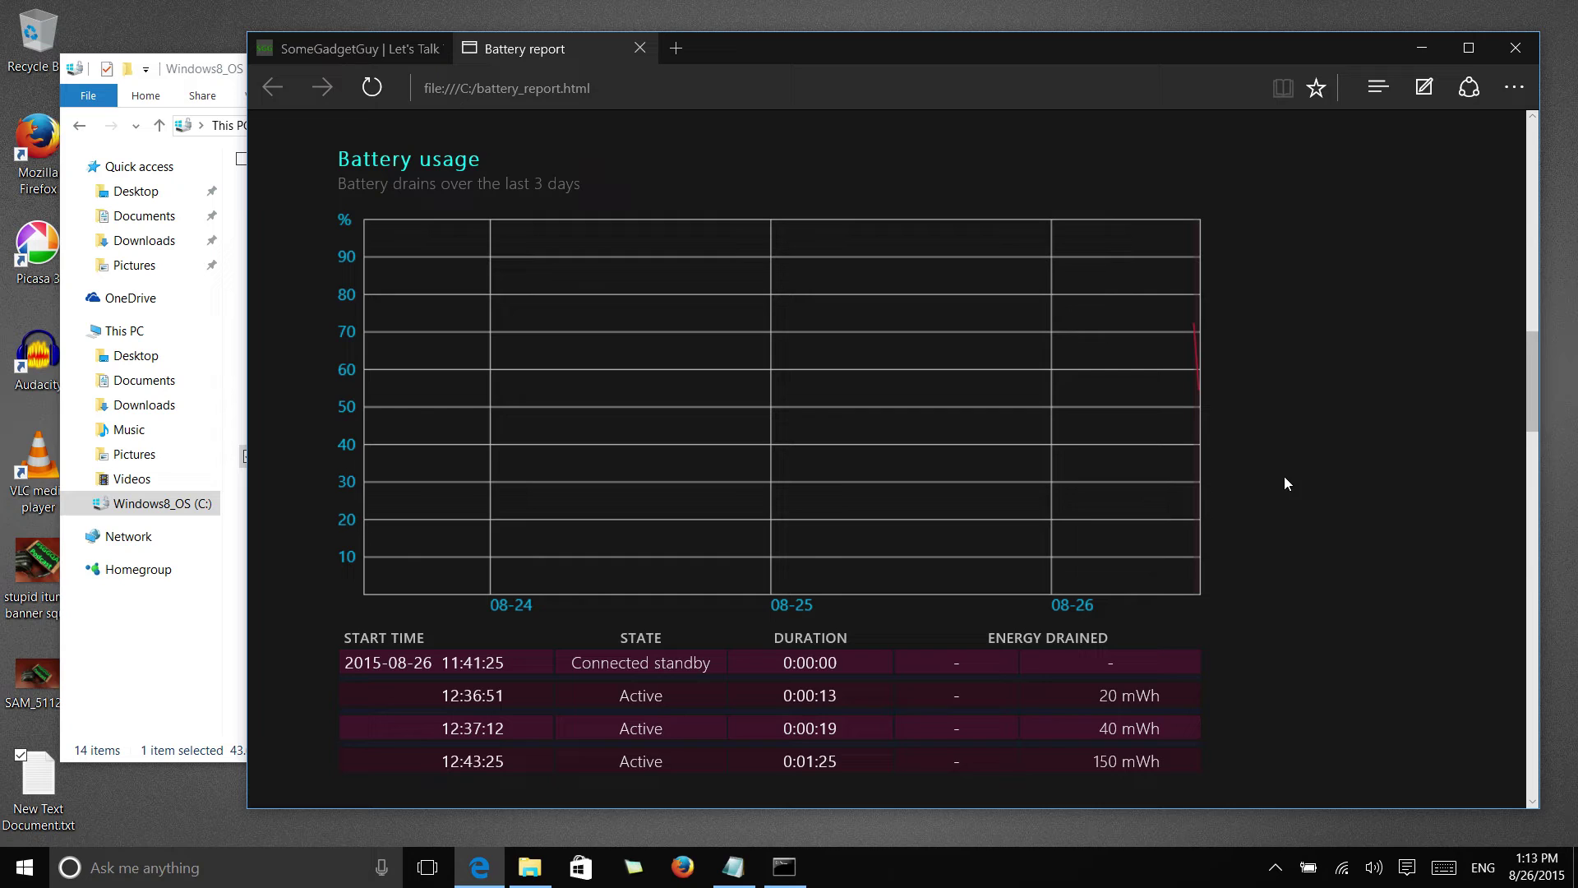
scroll(1395, 470, down, 1)
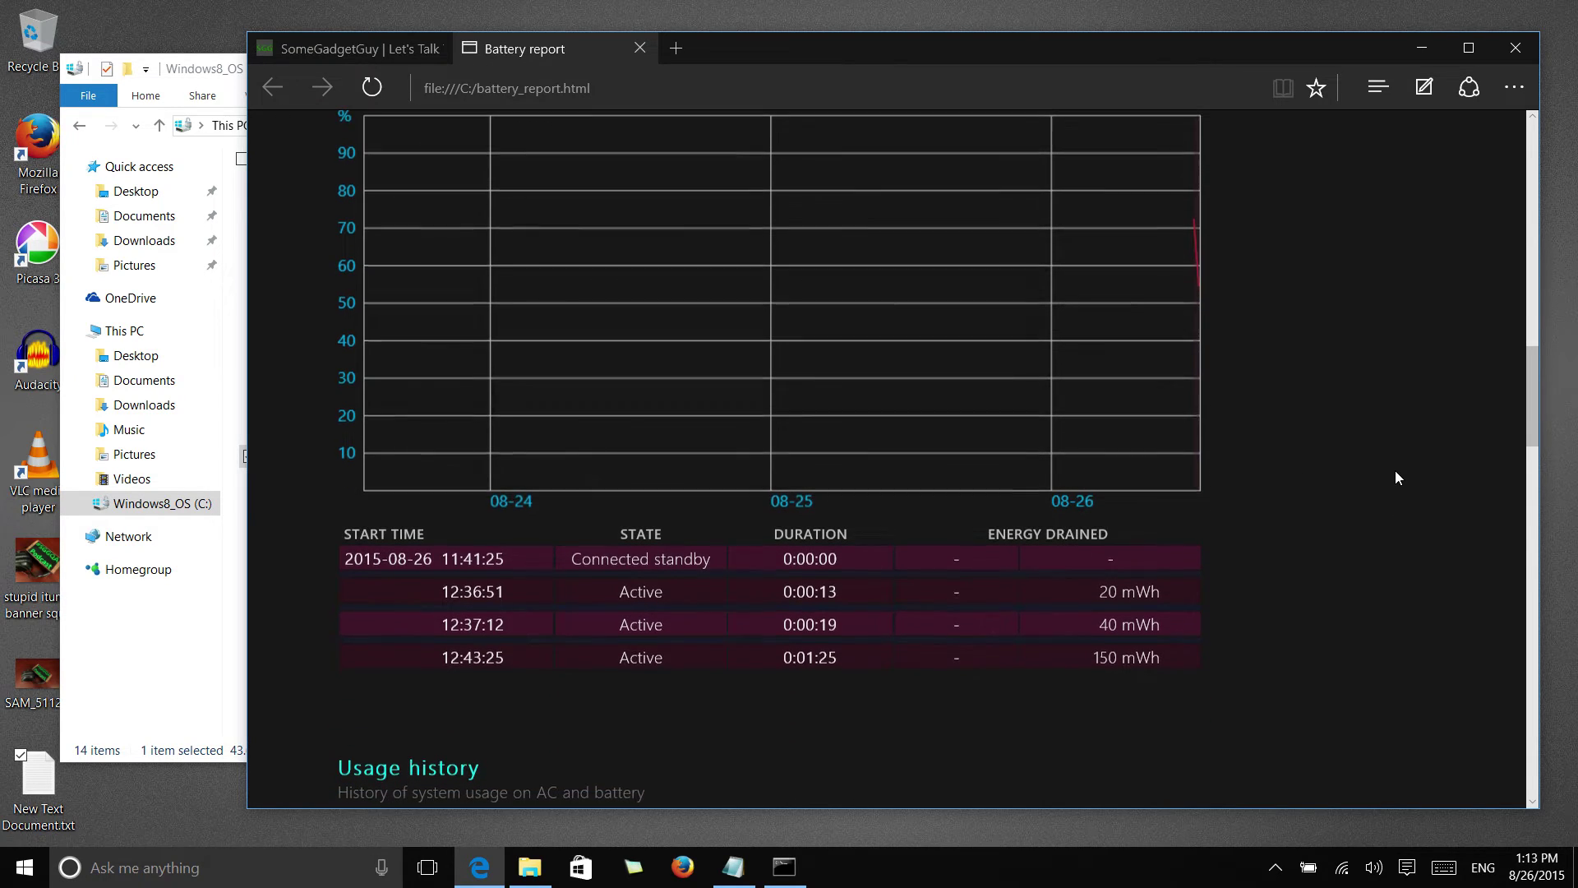
scroll(1394, 470, down, 8)
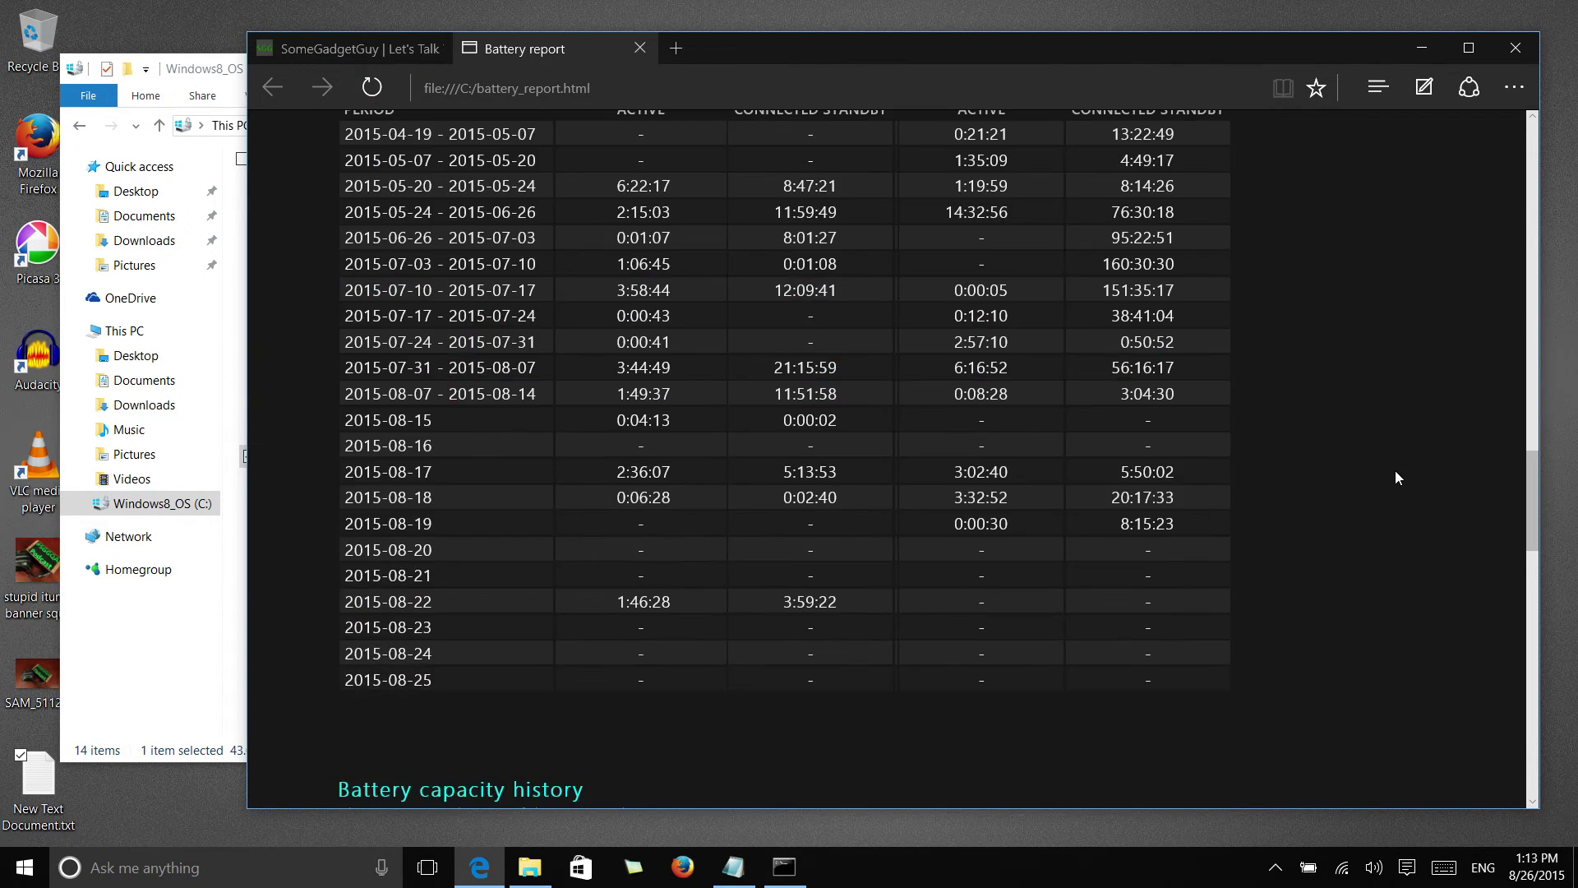
scroll(1395, 470, down, 3)
scroll(1395, 471, down, 4)
scroll(1394, 470, down, 3)
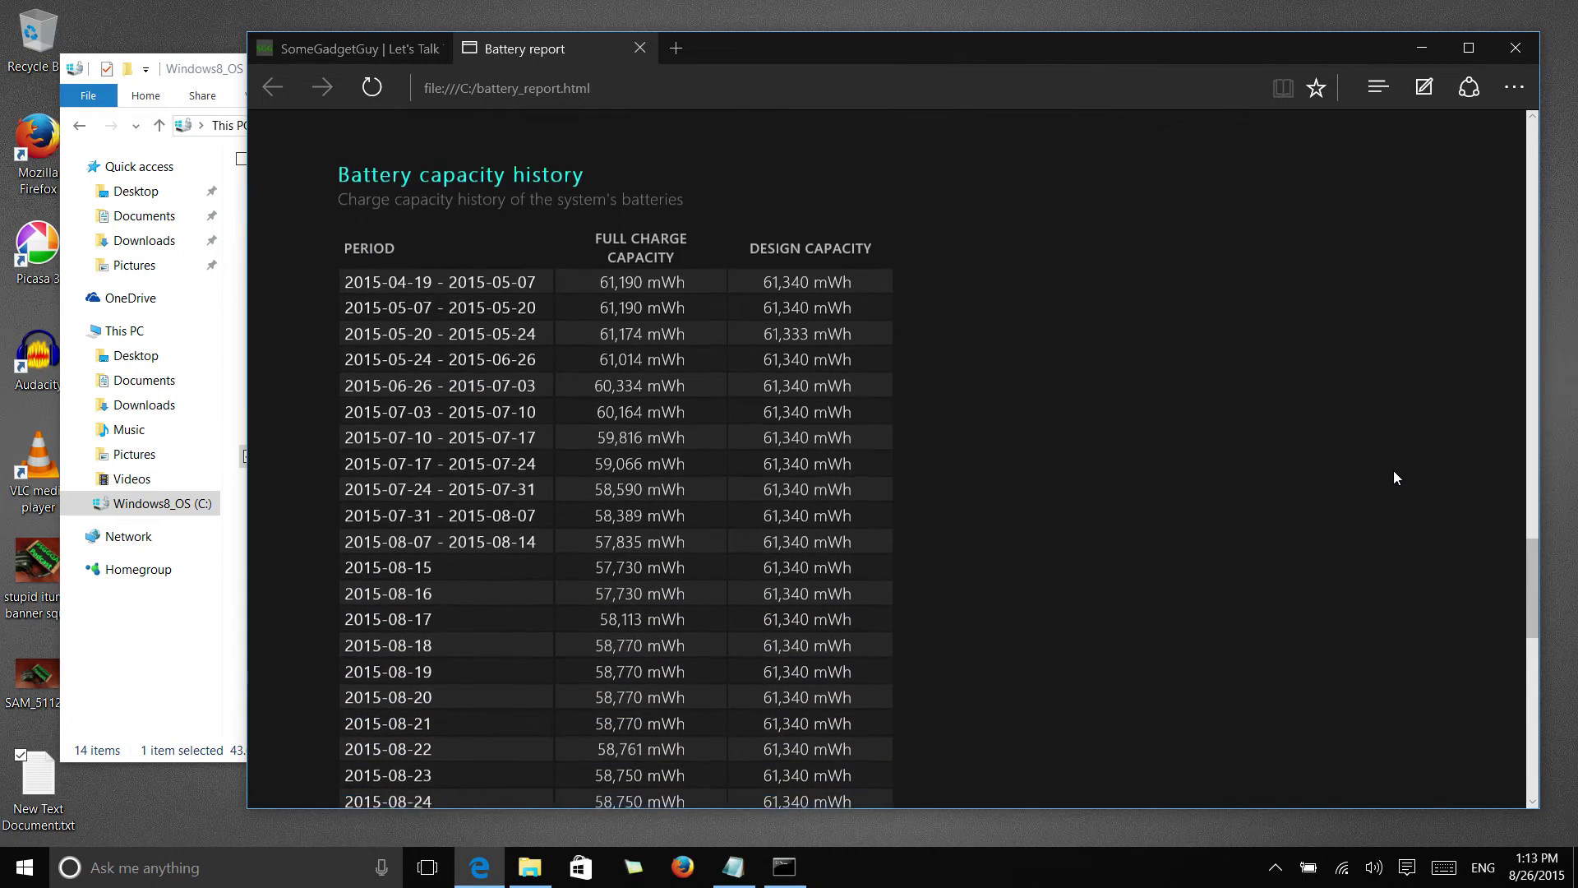
scroll(1395, 470, down, 3)
scroll(1394, 478, down, 1)
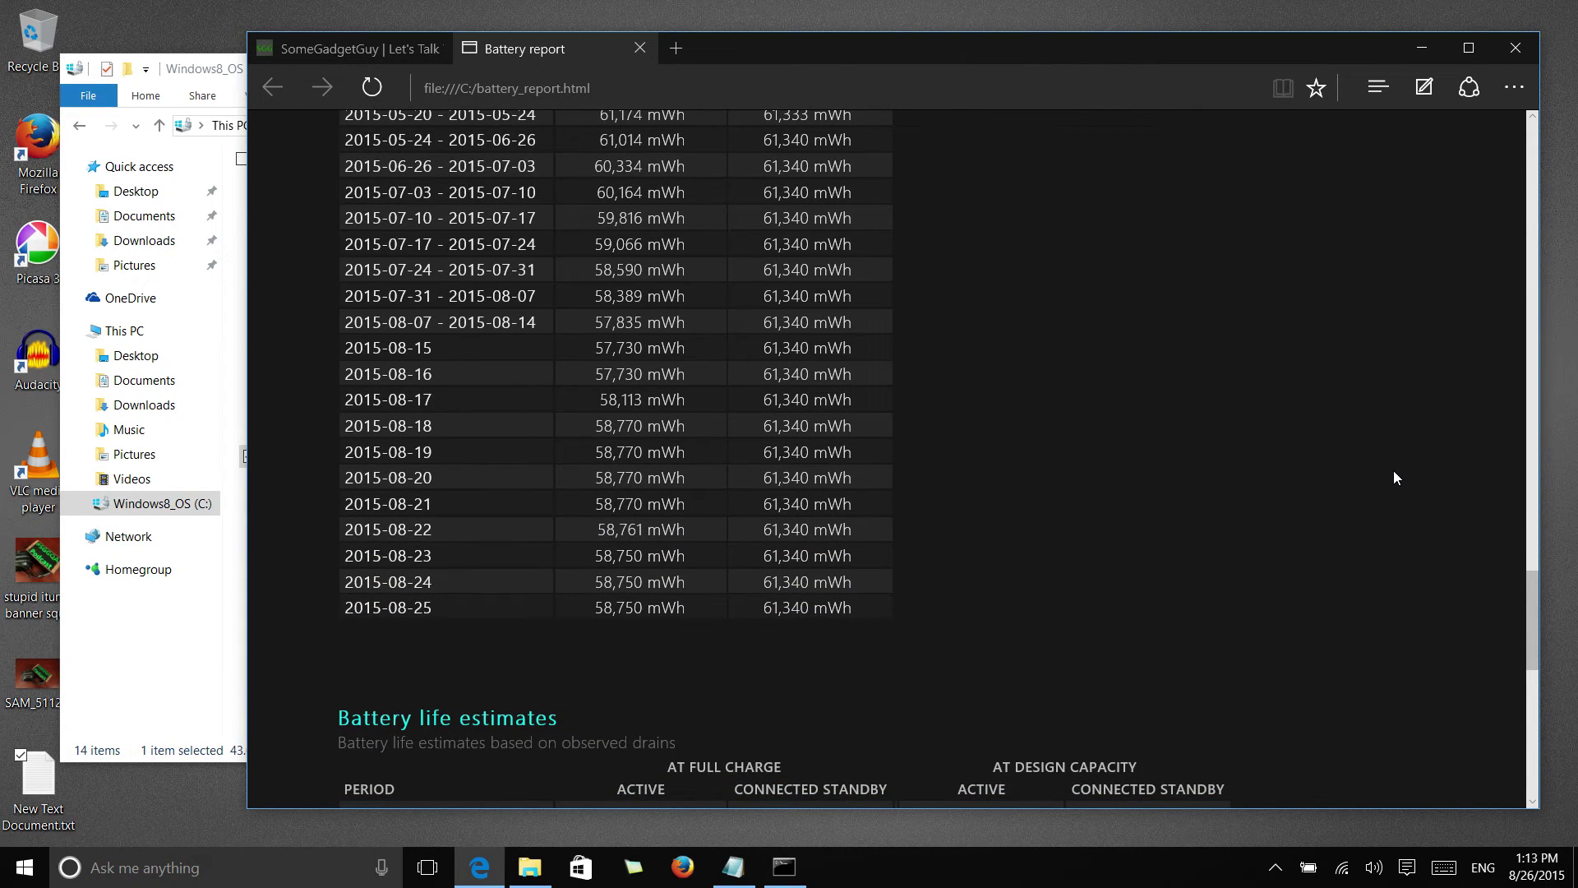
scroll(1393, 470, up, 4)
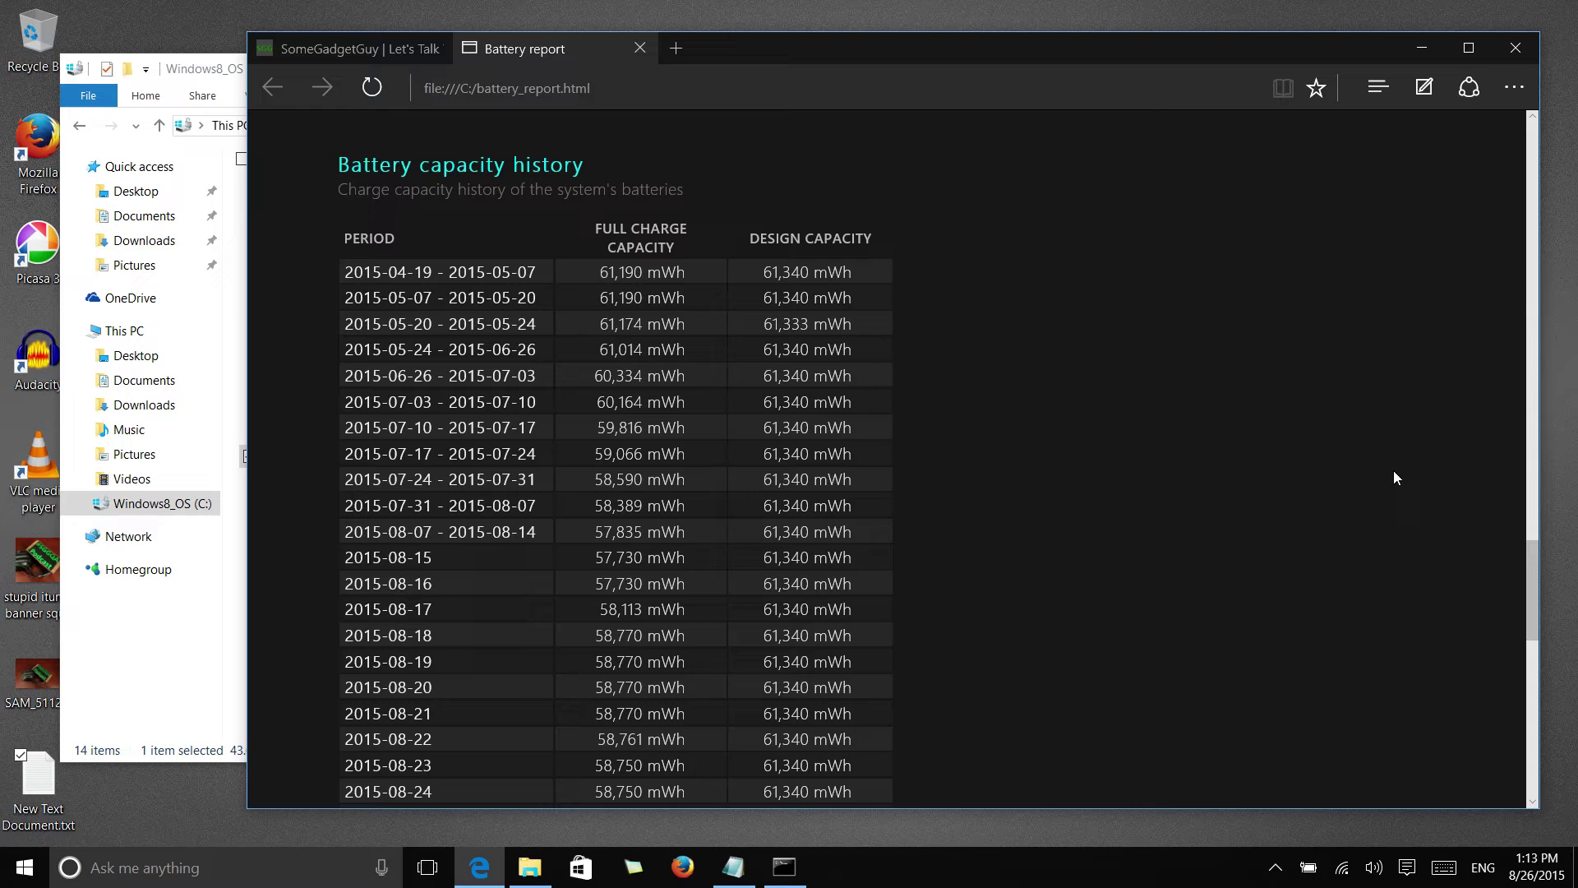
scroll(1393, 469, down, 5)
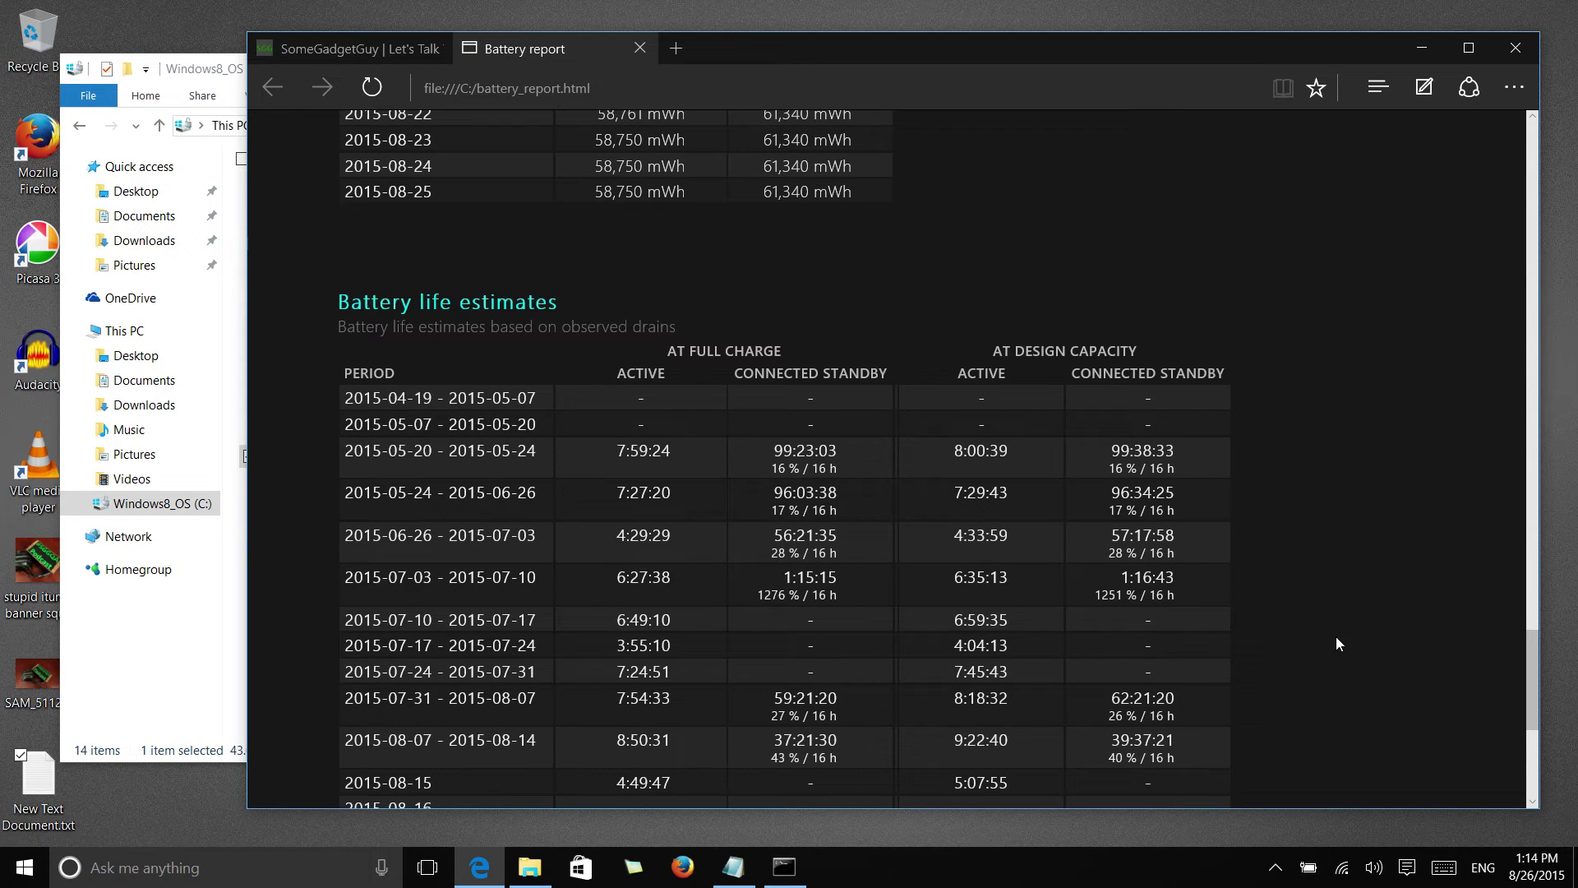
scroll(1370, 636, down, 3)
scroll(1370, 636, down, 5)
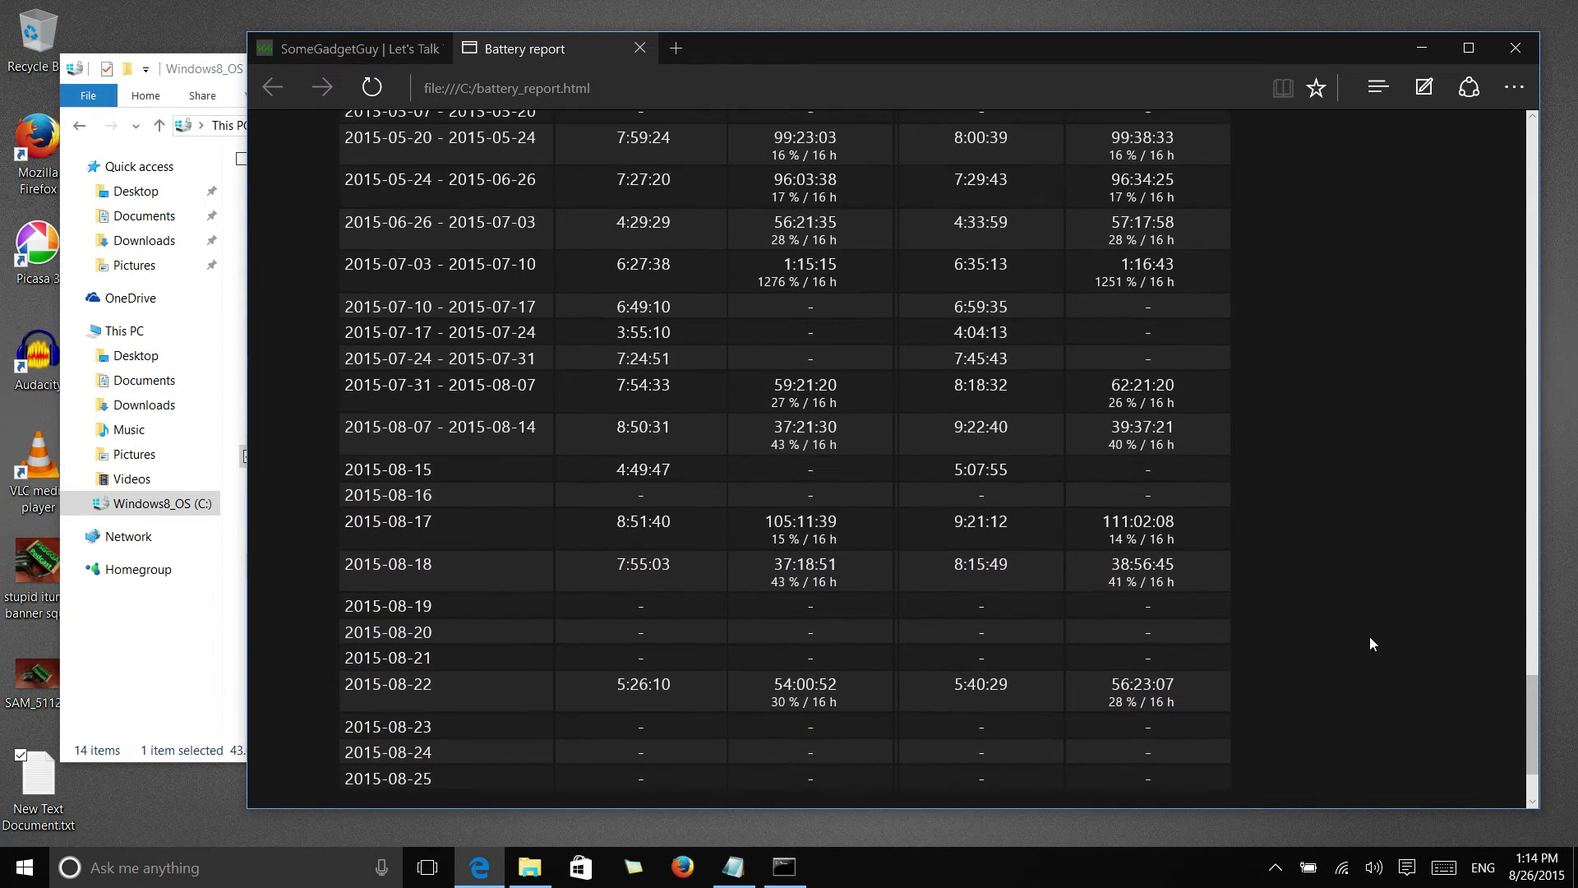
scroll(1363, 645, up, 4)
scroll(1364, 645, up, 5)
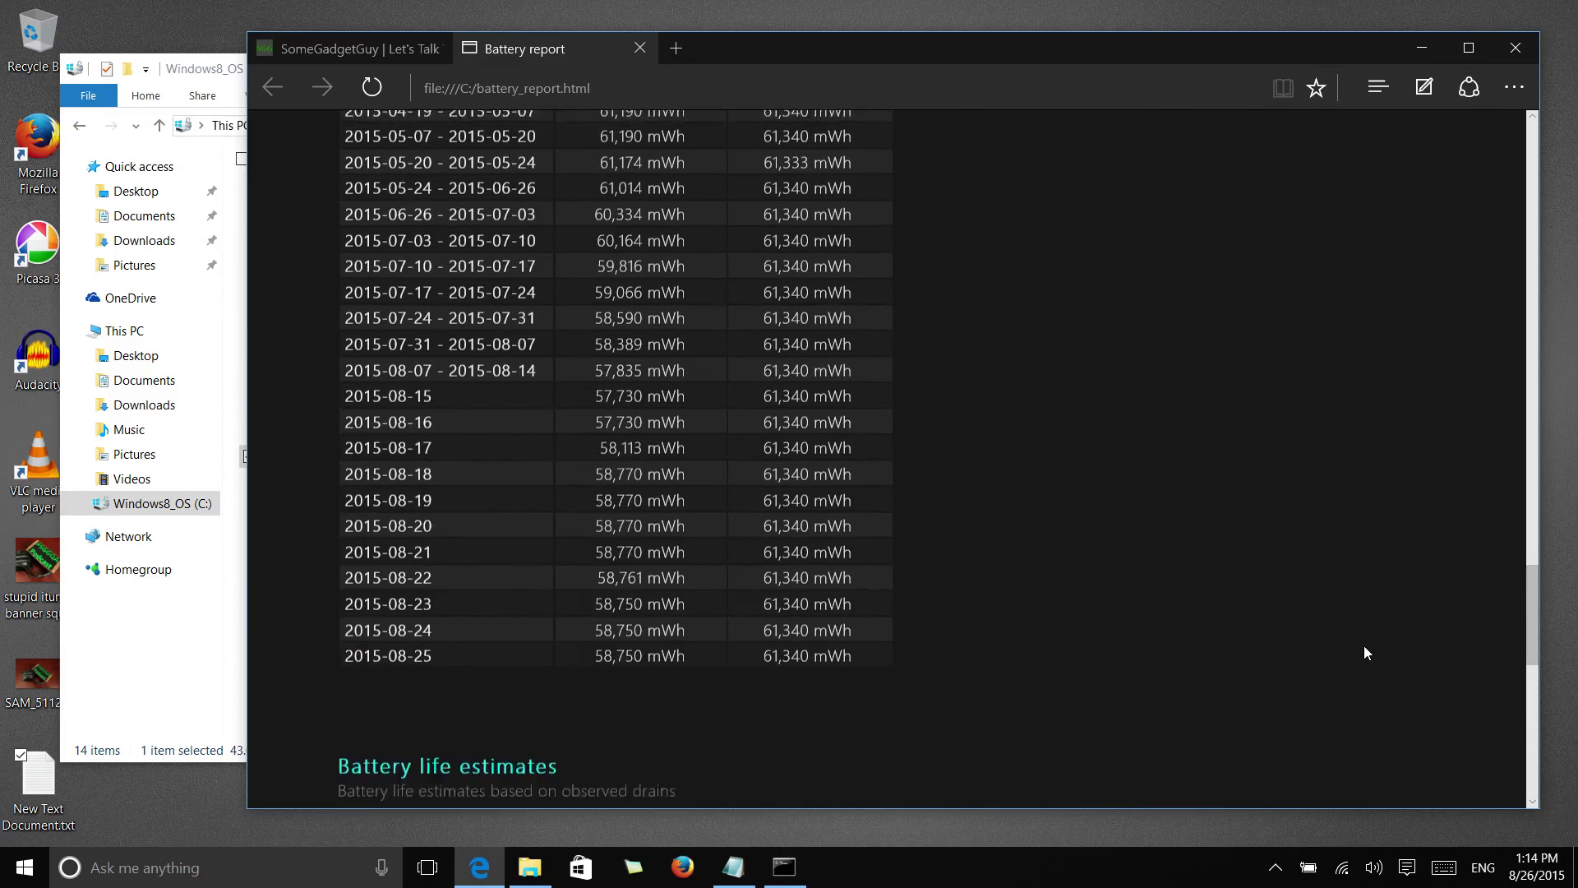